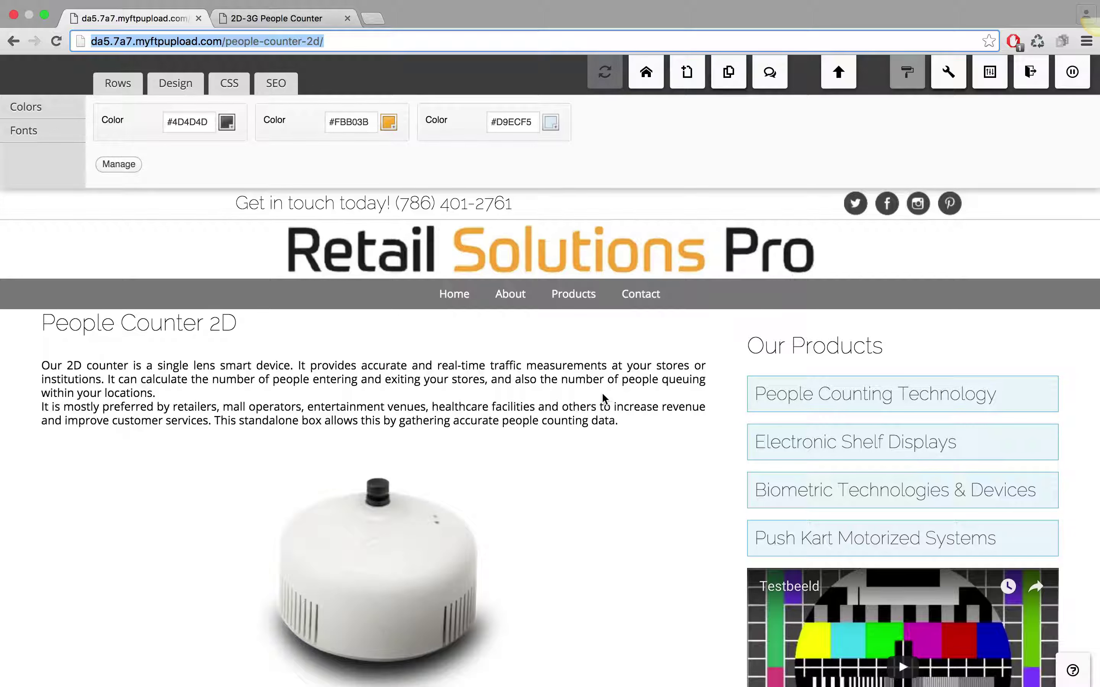
Compare the addresses and sidebars of the People Counter 2D page and the 2D-3G People Counter page.
click(254, 43)
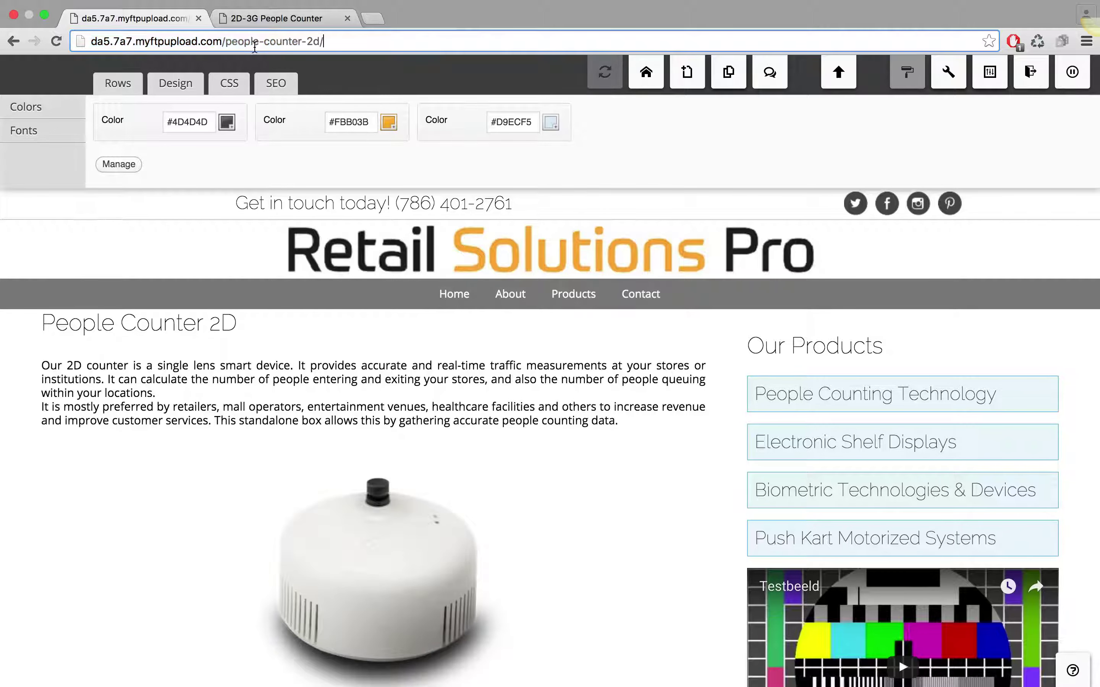
click(224, 42)
key(shift+End)
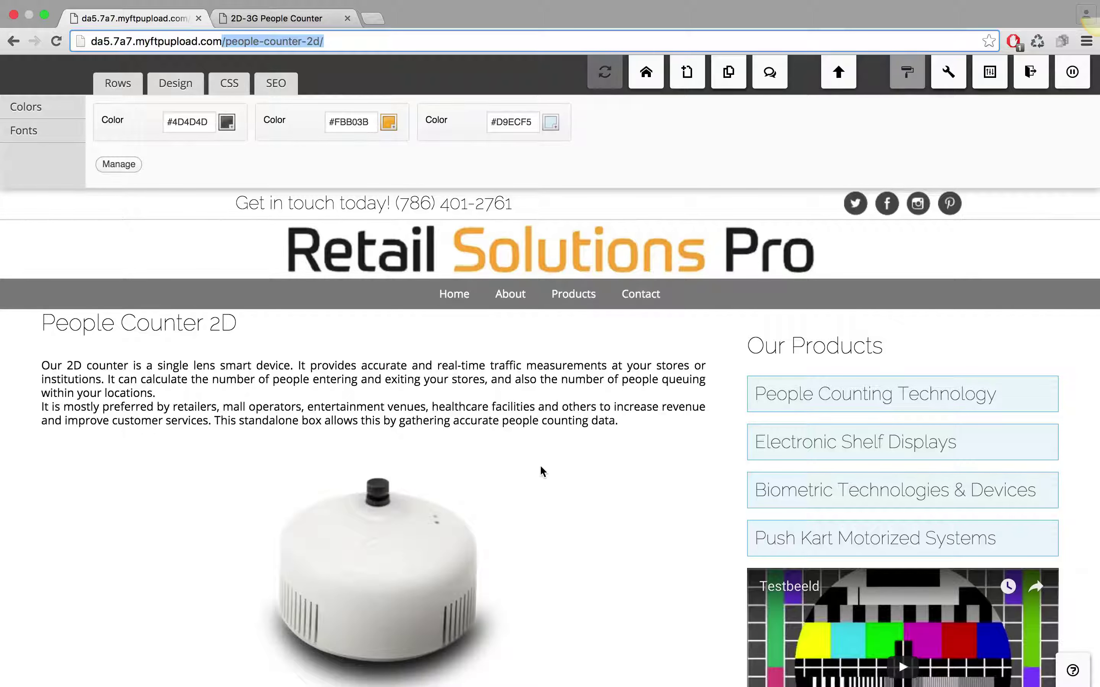
scroll(777, 448, down, 3)
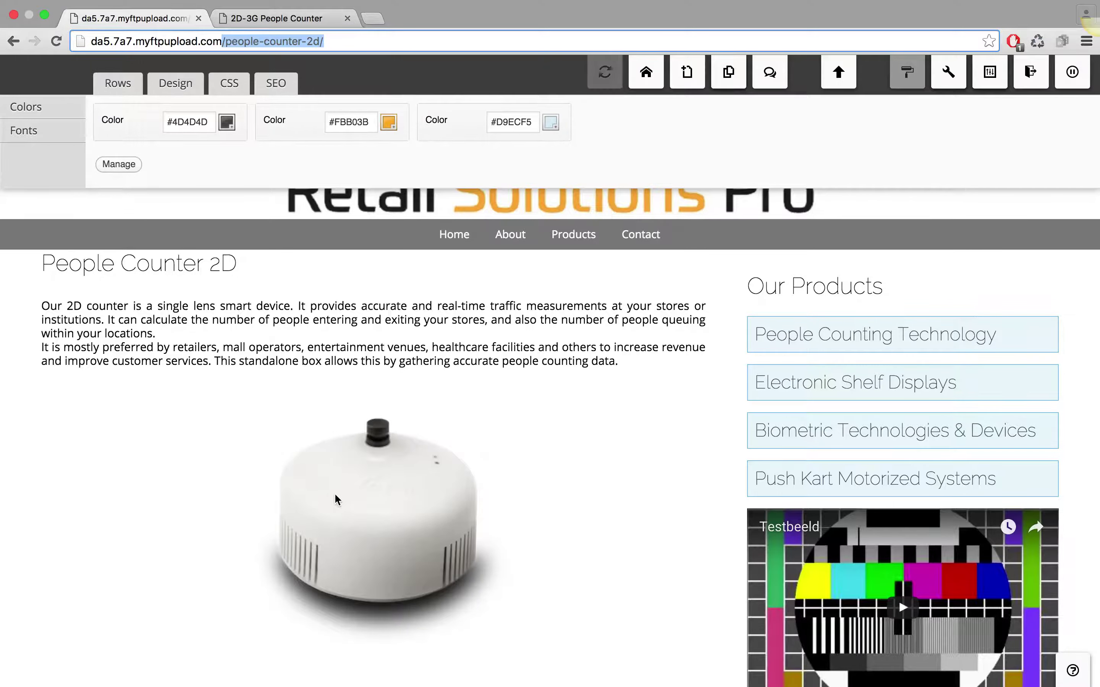
key(ctrl+Tab)
click(237, 44)
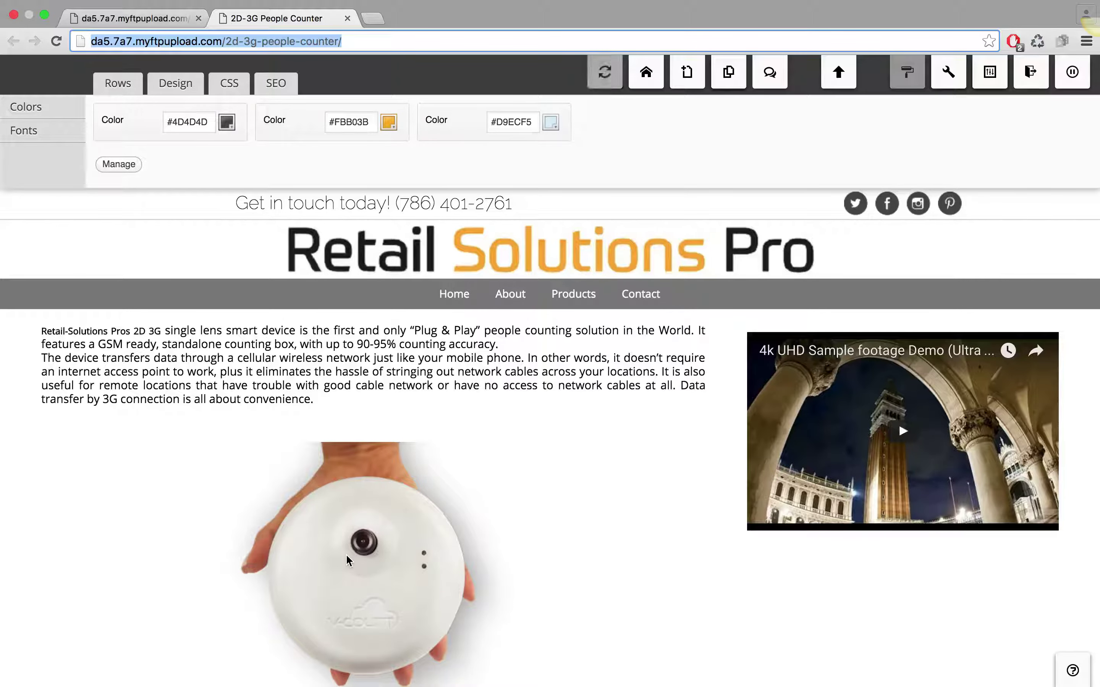
key(ctrl+shift+Tab)
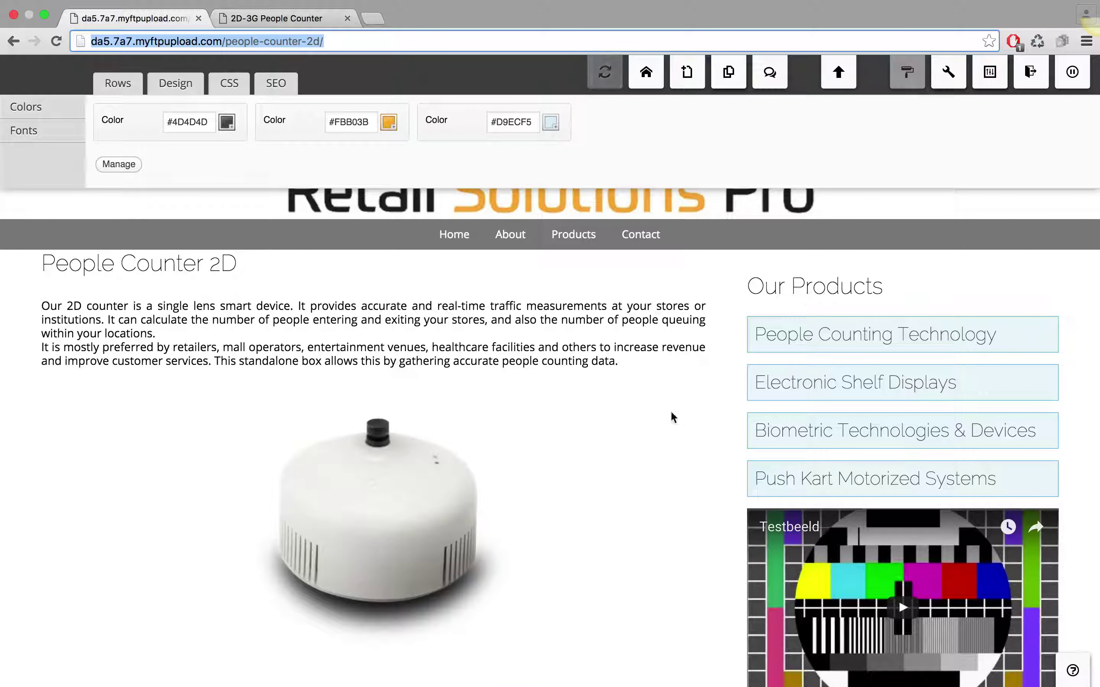
Copy the Our Products heading from the People Counter 2D sidebar into a new one-column row above the video on the 2D-3G page.
click(33, 464)
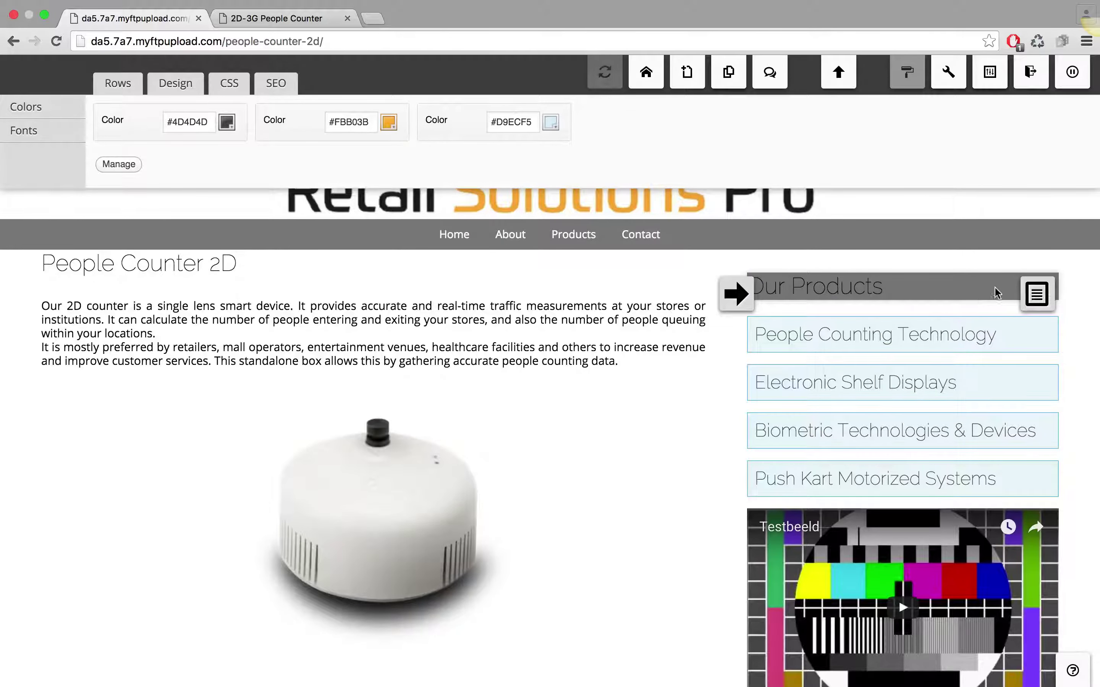
mouse_move(1040, 286)
key(ctrl+c)
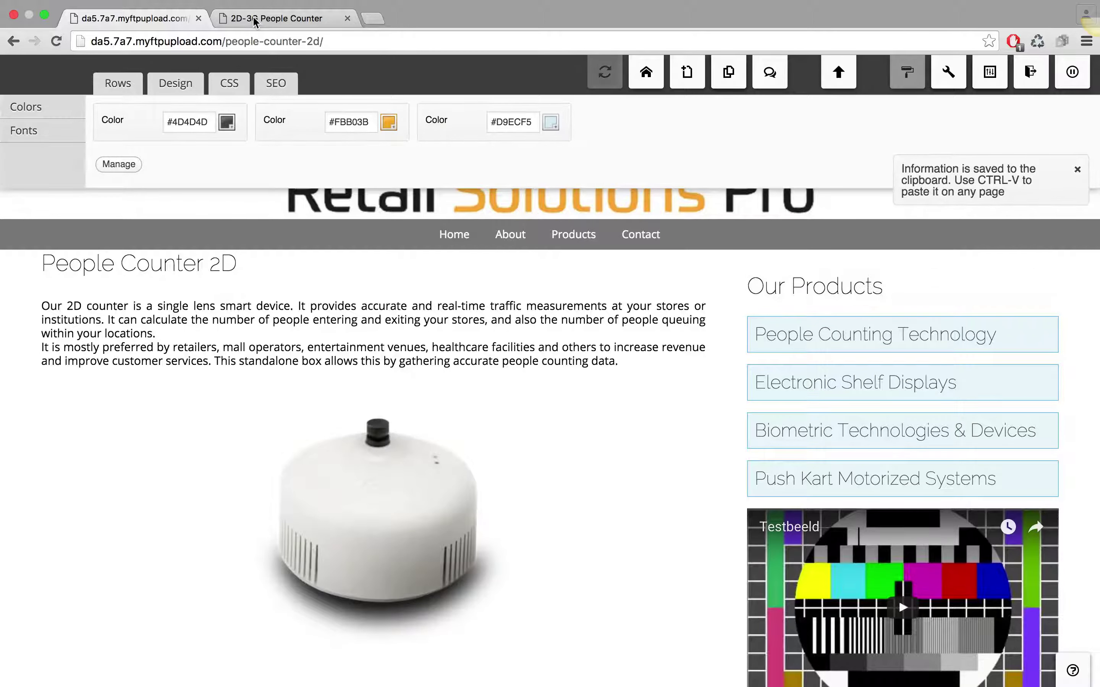
click(258, 20)
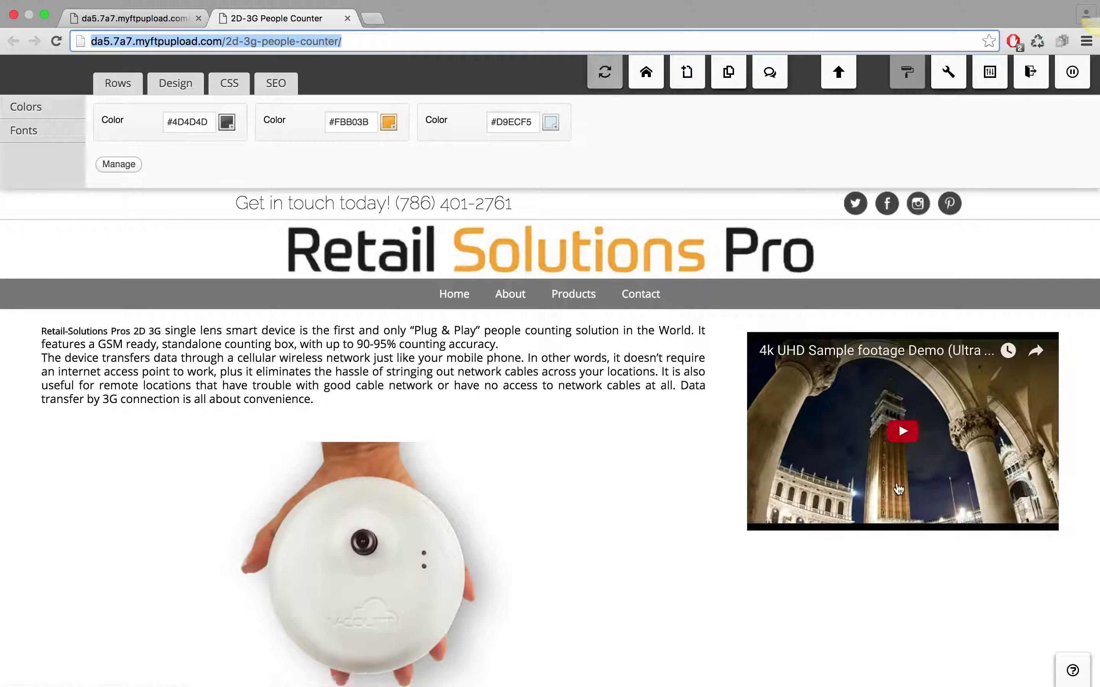
click(873, 584)
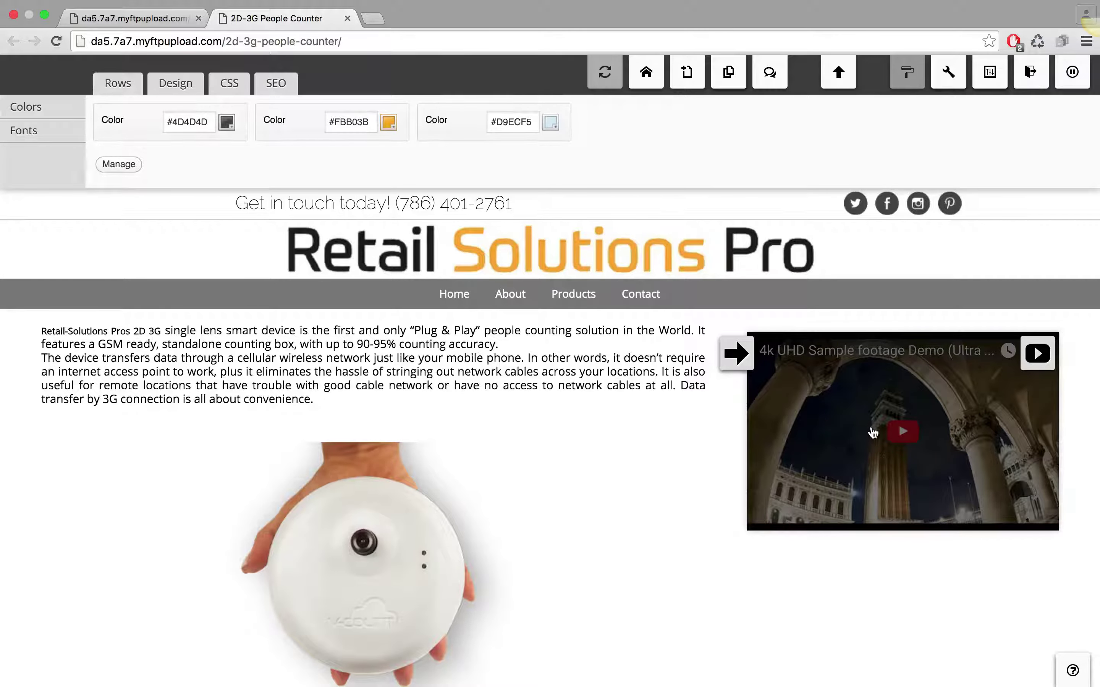
click(119, 82)
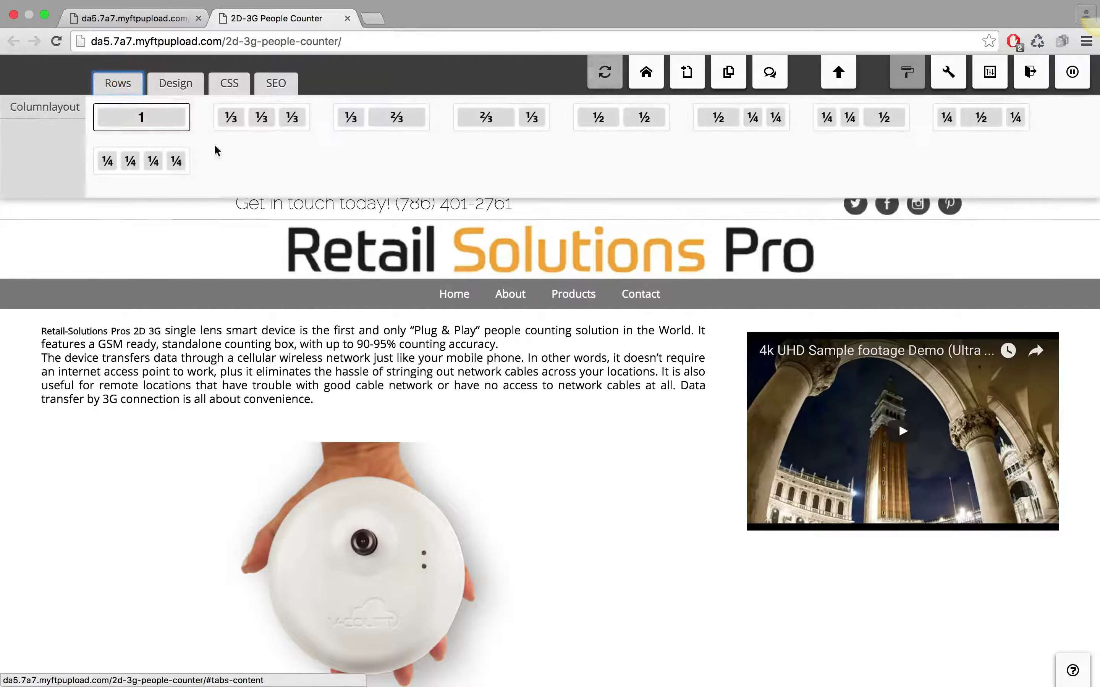
drag(144, 114, 854, 314)
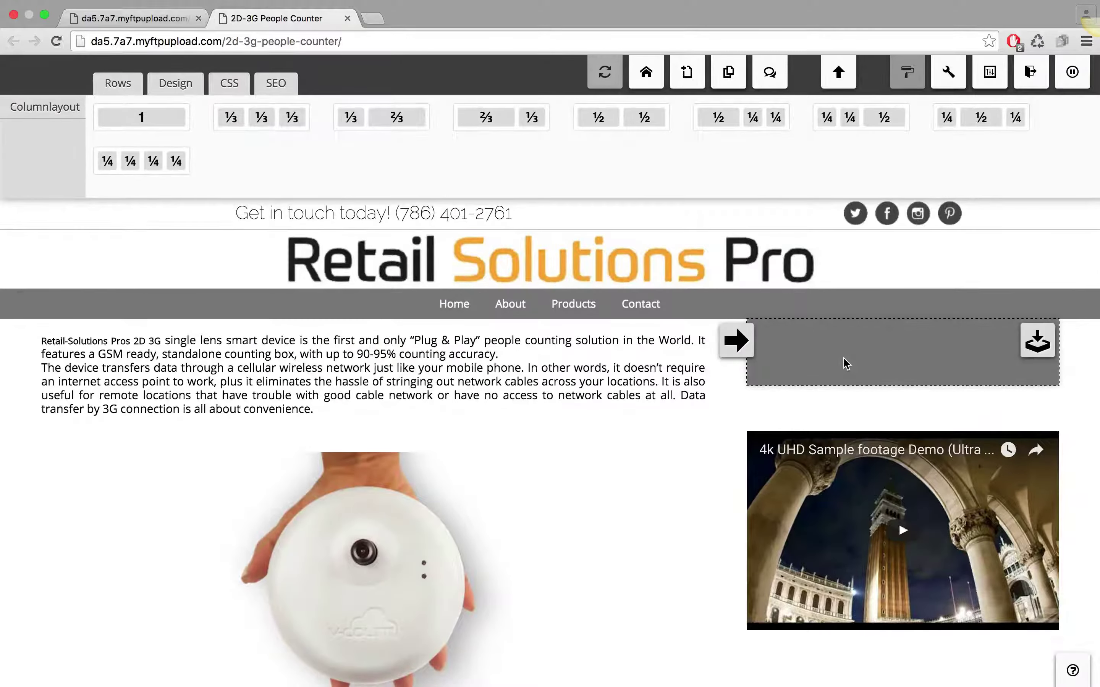
key(super+v)
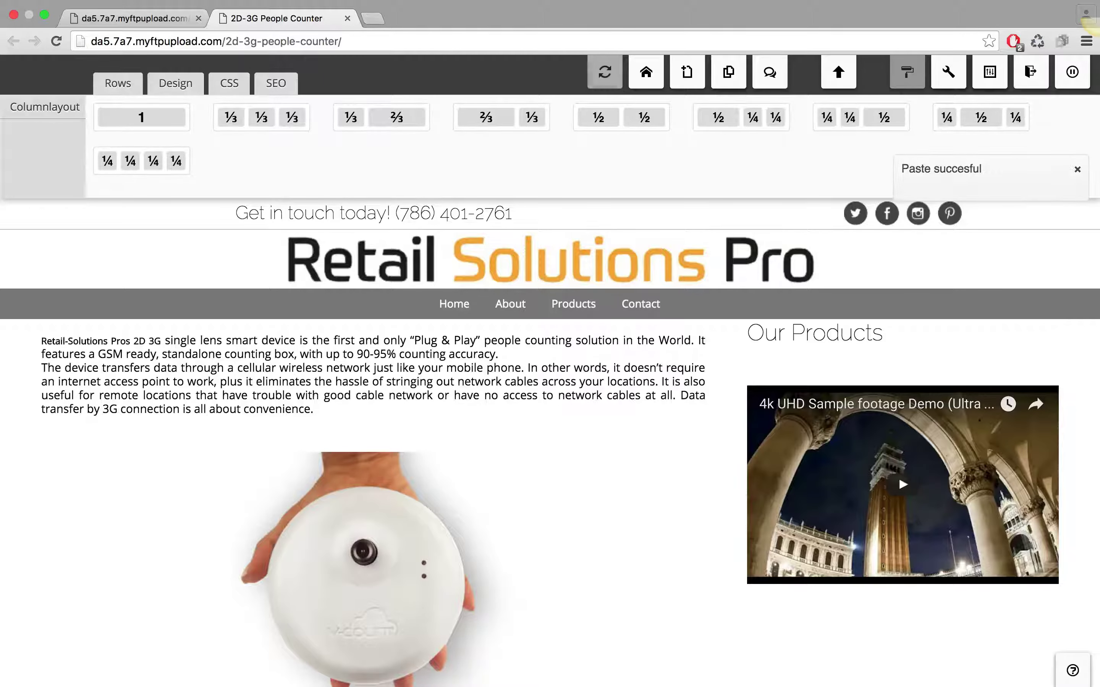
Set the top padding of the Our Products row on the 2D-3G page to 1x.
mouse_move(745, 350)
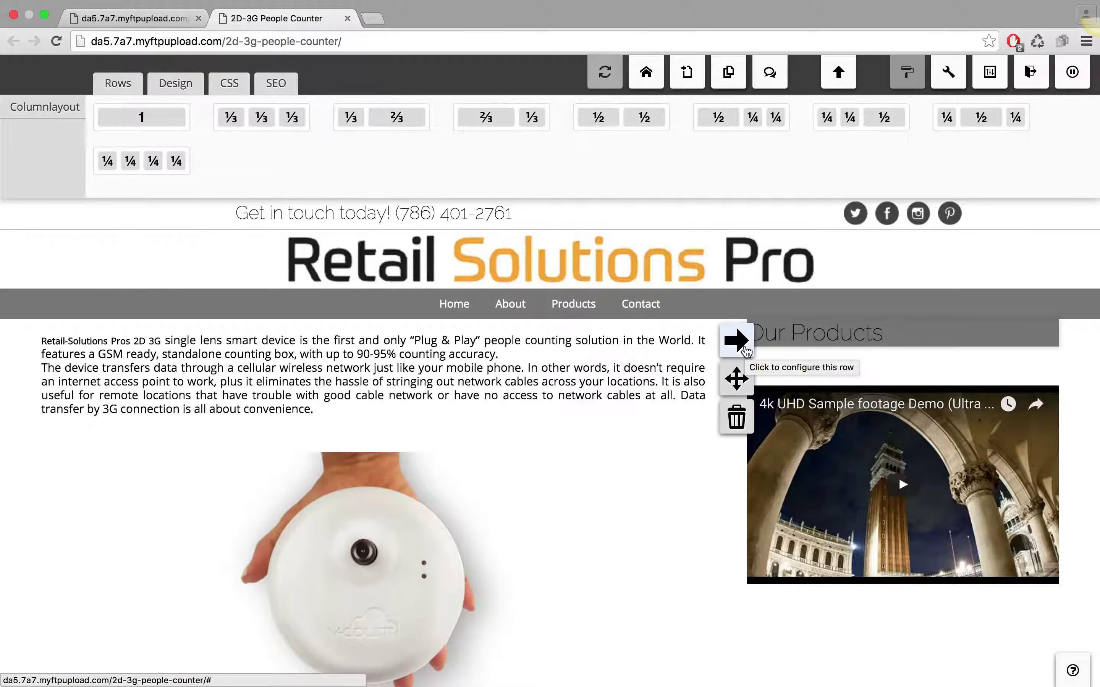
click(745, 350)
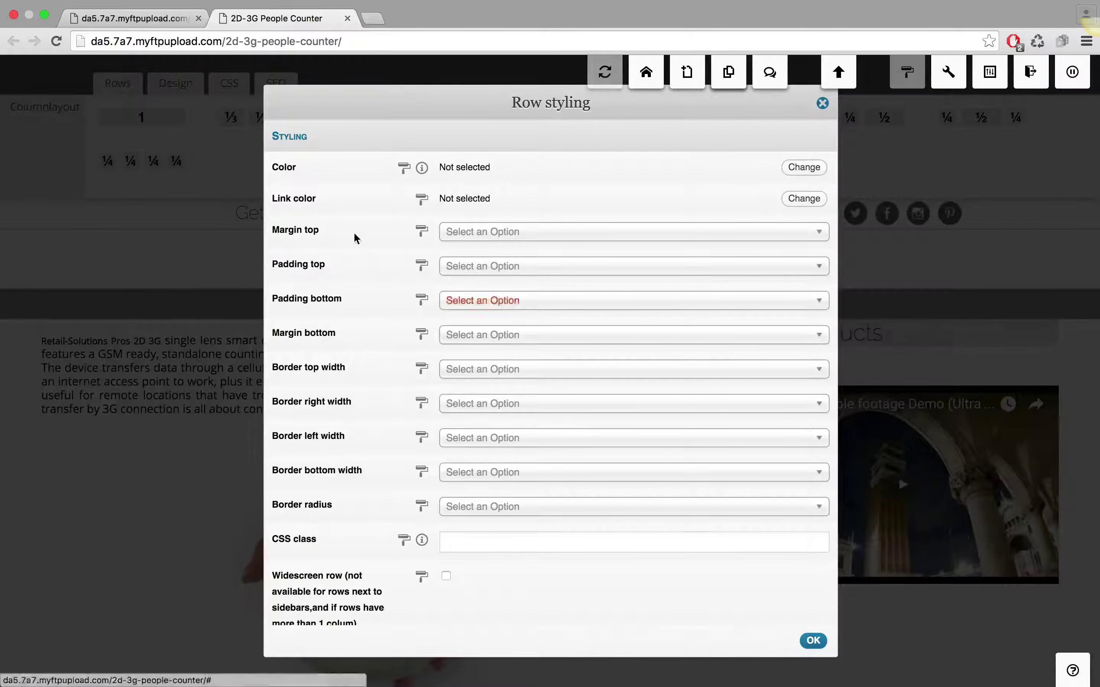
click(481, 266)
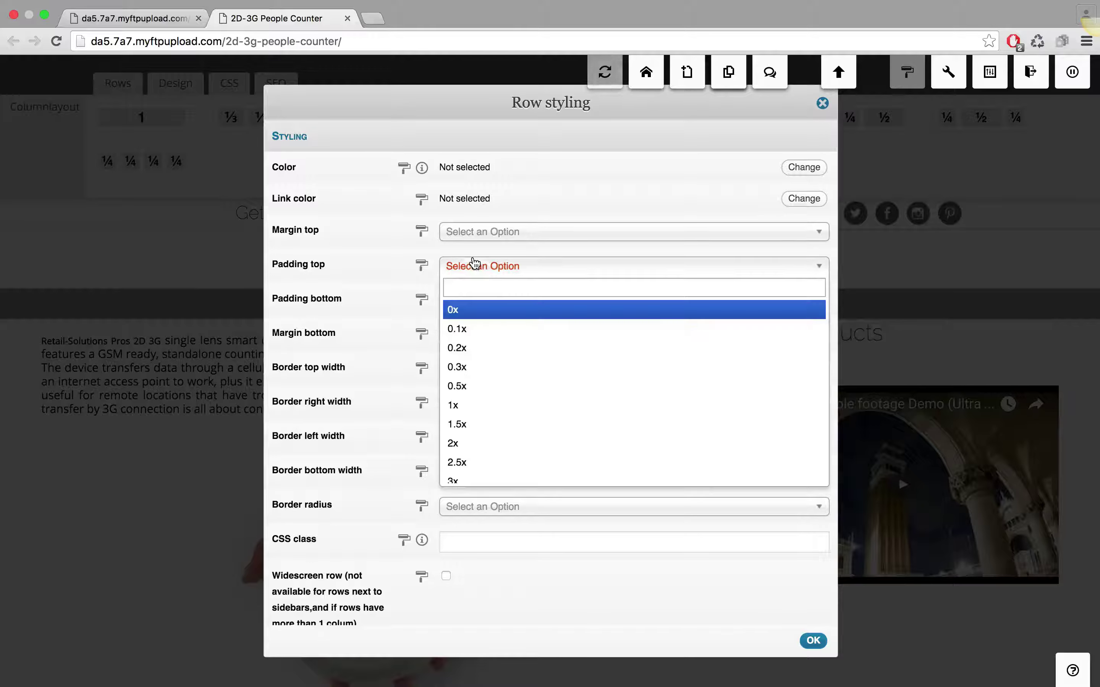
click(477, 406)
click(810, 641)
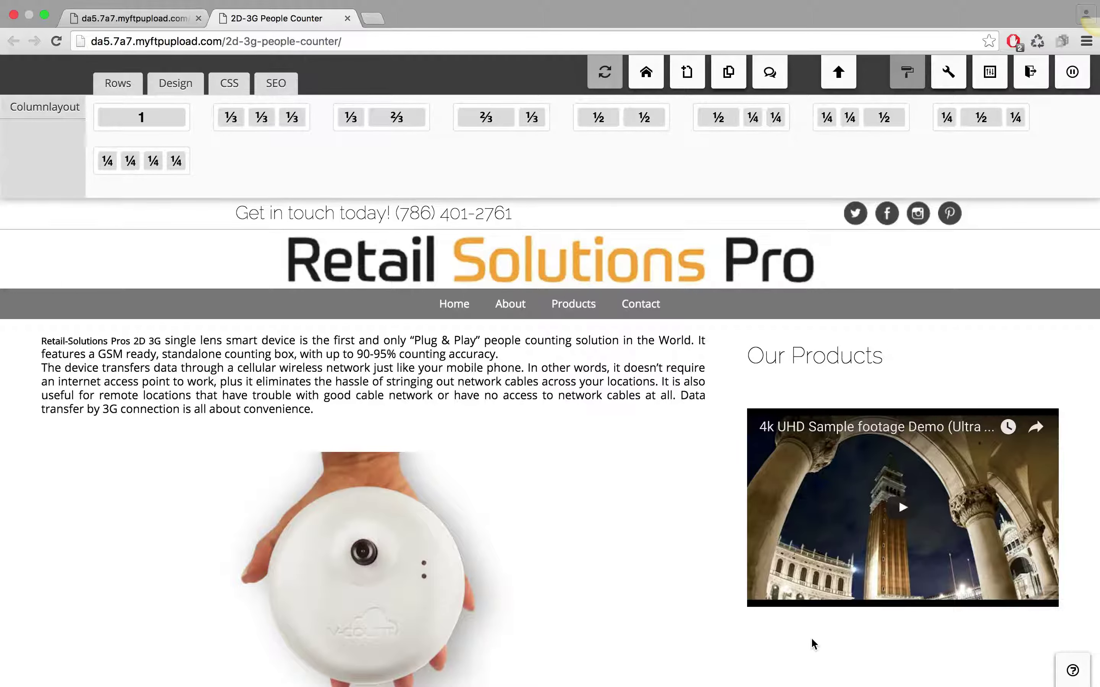
Copy the People Counting Technology box from the 2D page into a new one-column row below Our Products on the 2D-3G page.
mouse_move(810, 358)
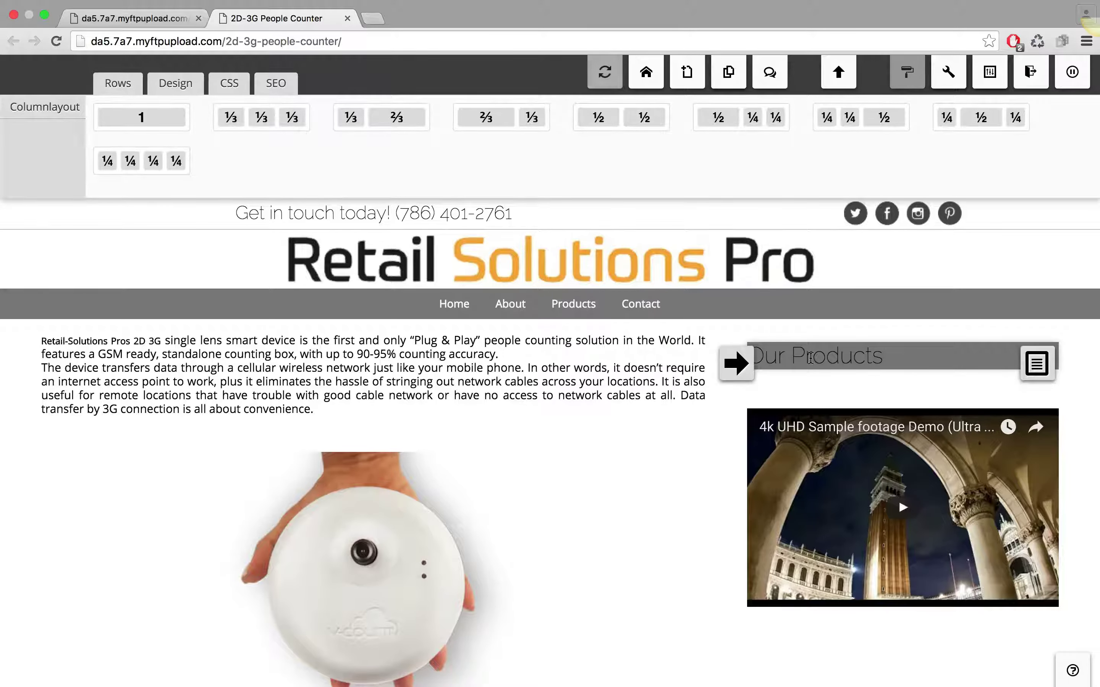
key(ctrl+shift+Tab)
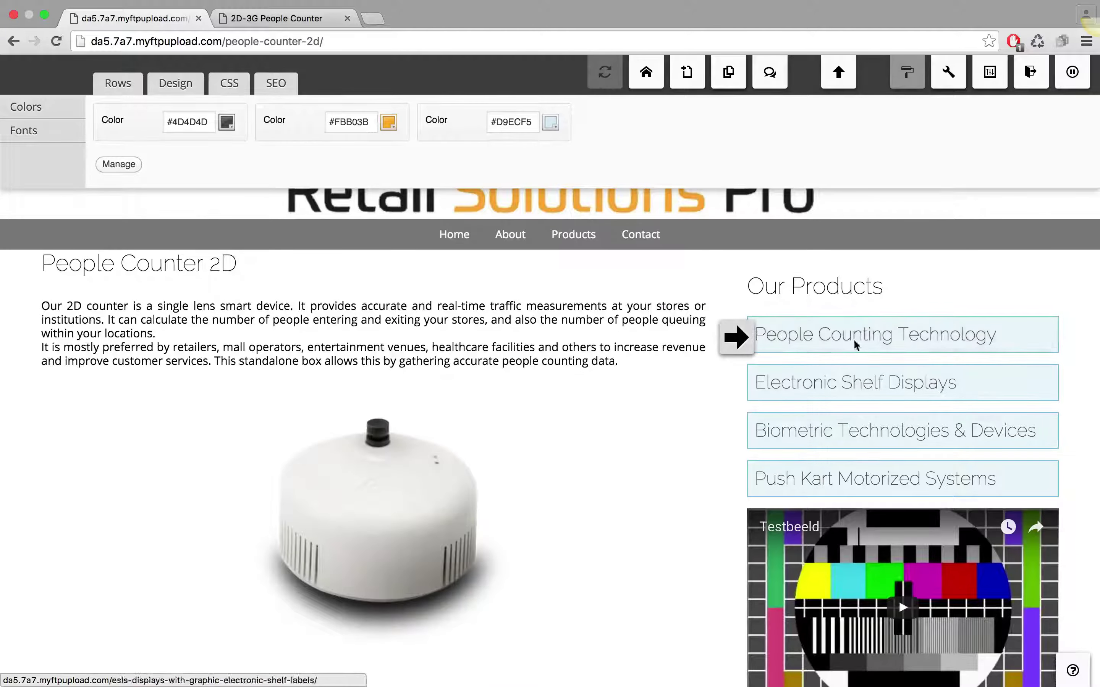
key(ctrl+c)
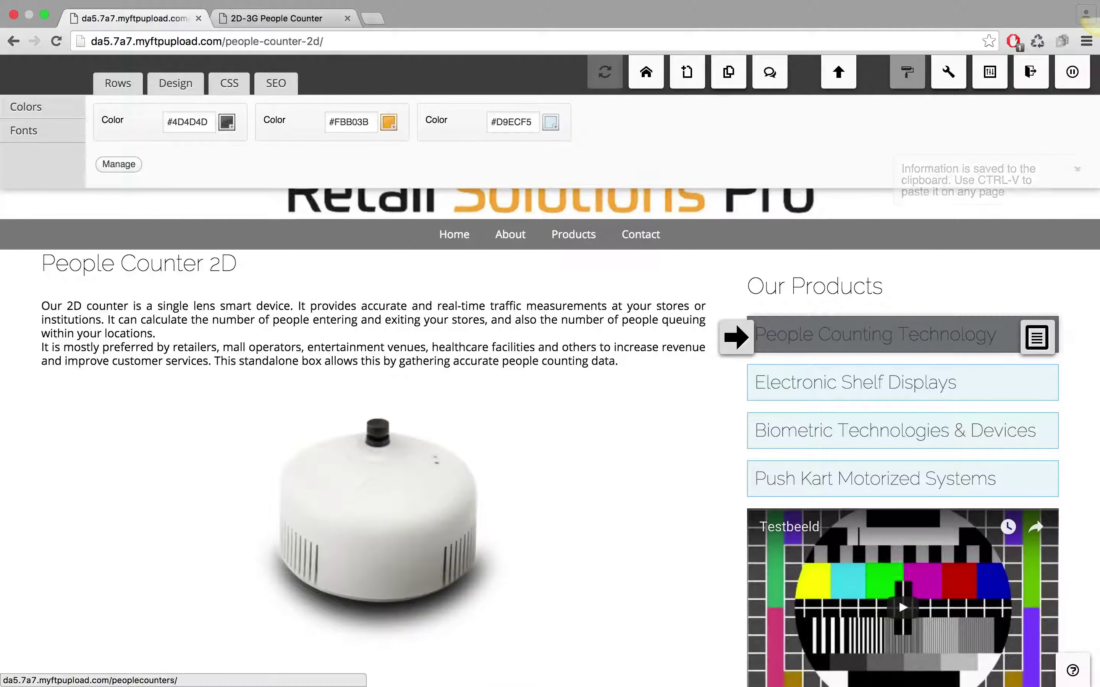
key(ctrl+Tab)
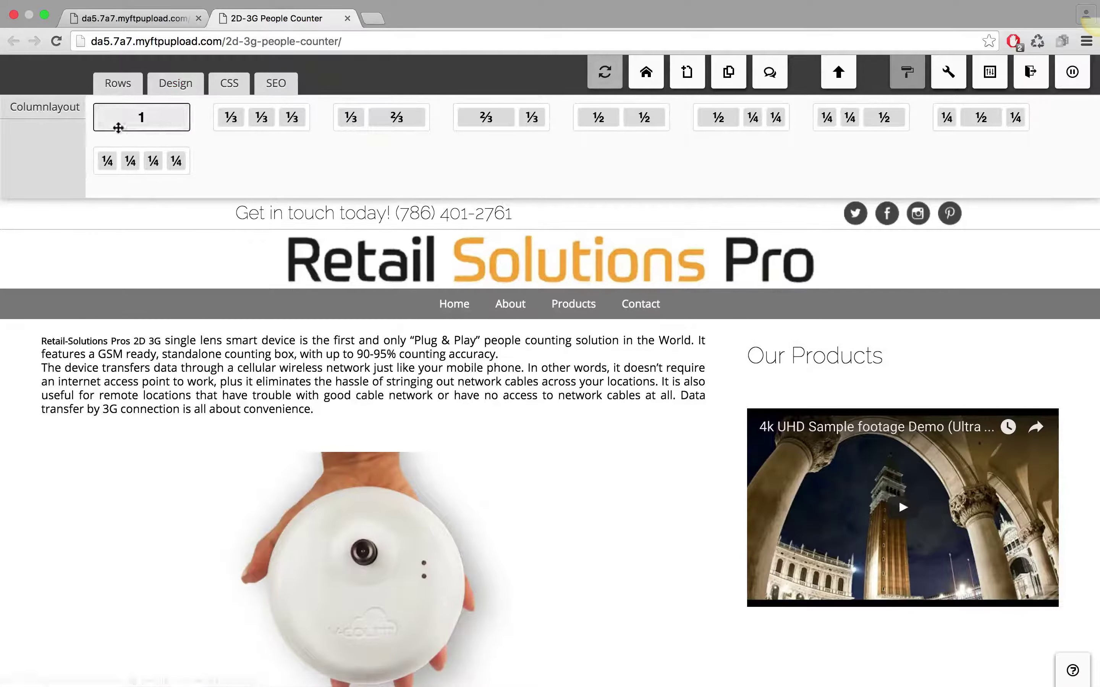
drag(118, 128, 883, 445)
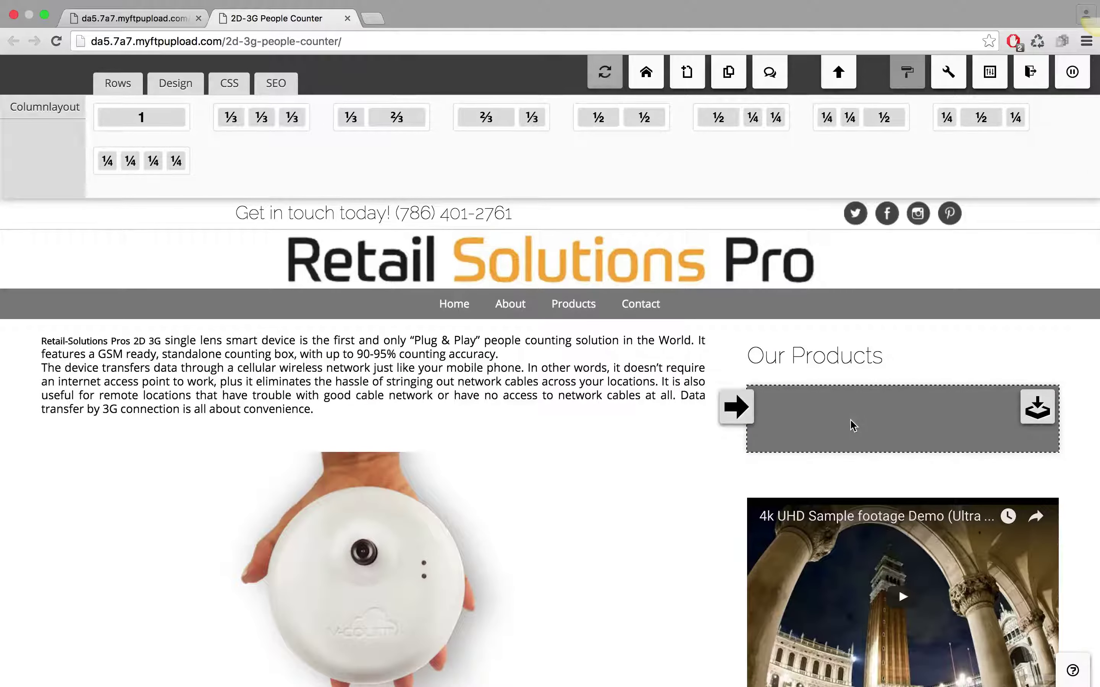
key(super+v)
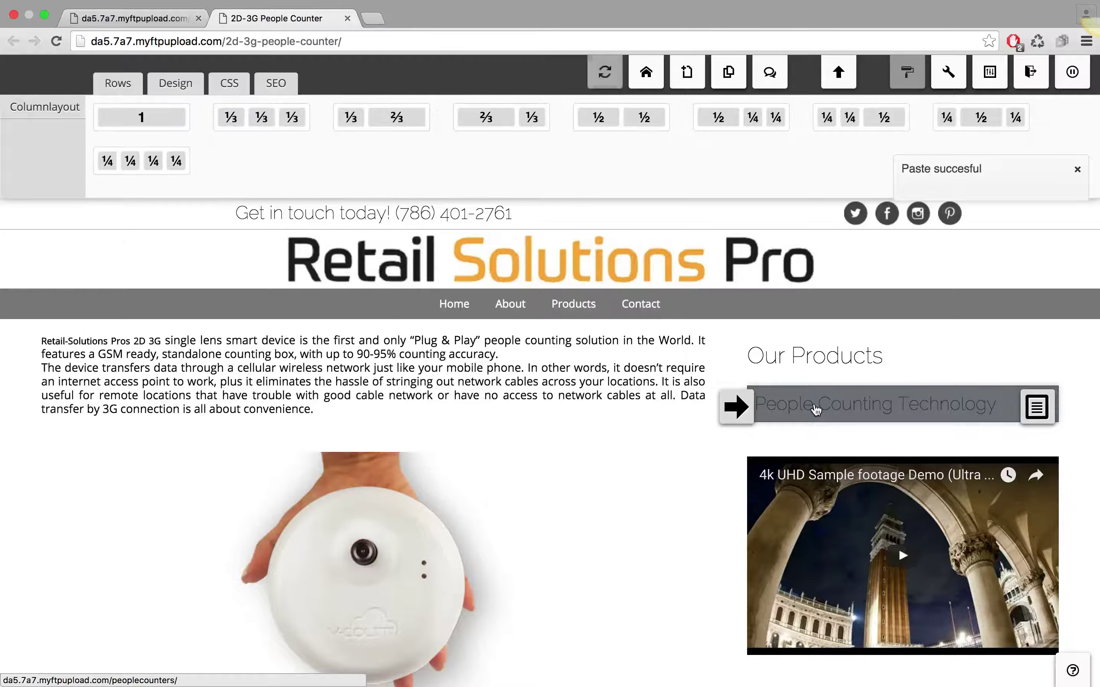
Change the title of the copied box on the 2D-3G page to "People Counting Technology B" and save it.
key(ctrl+shift+Tab)
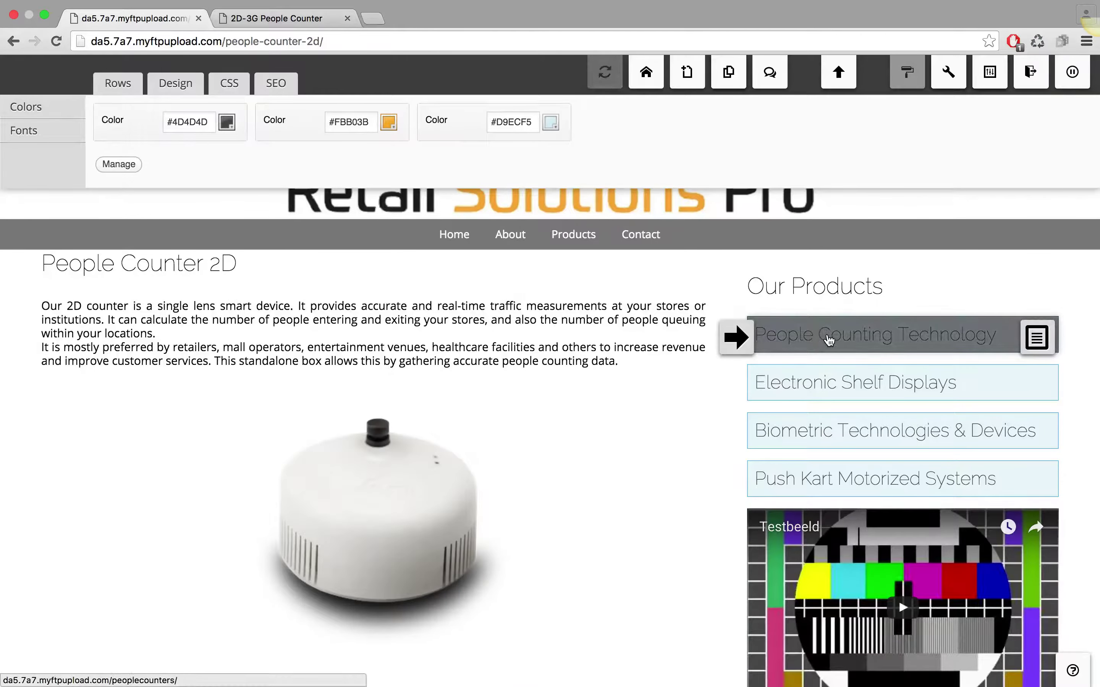
key(ctrl+Tab)
mouse_move(918, 422)
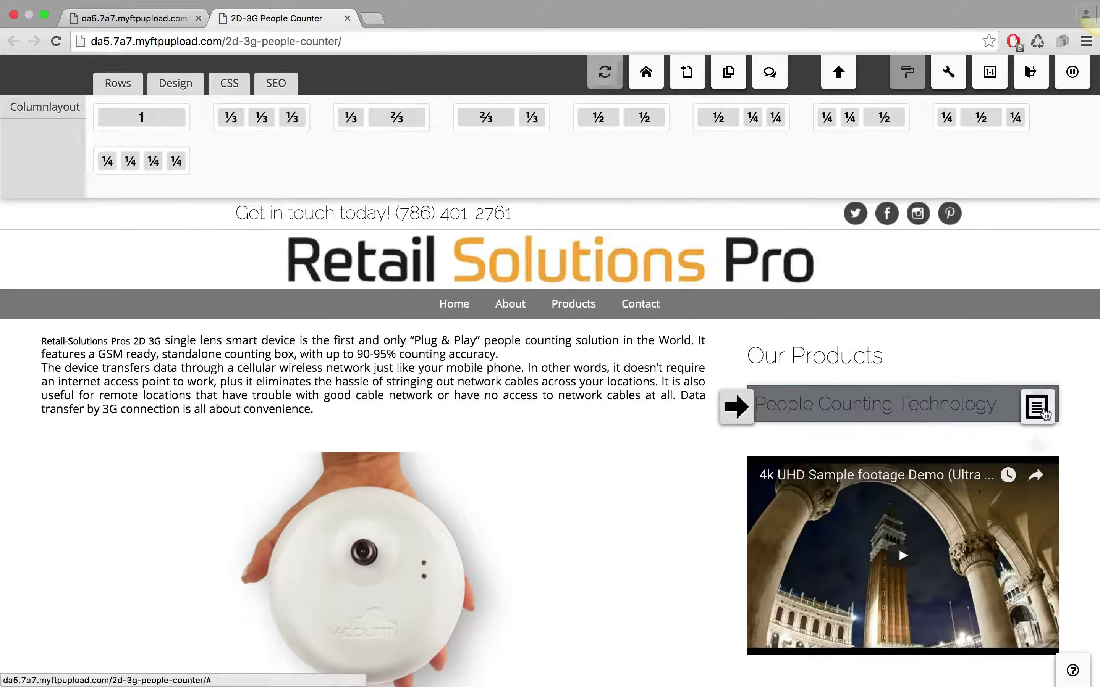
mouse_move(1042, 415)
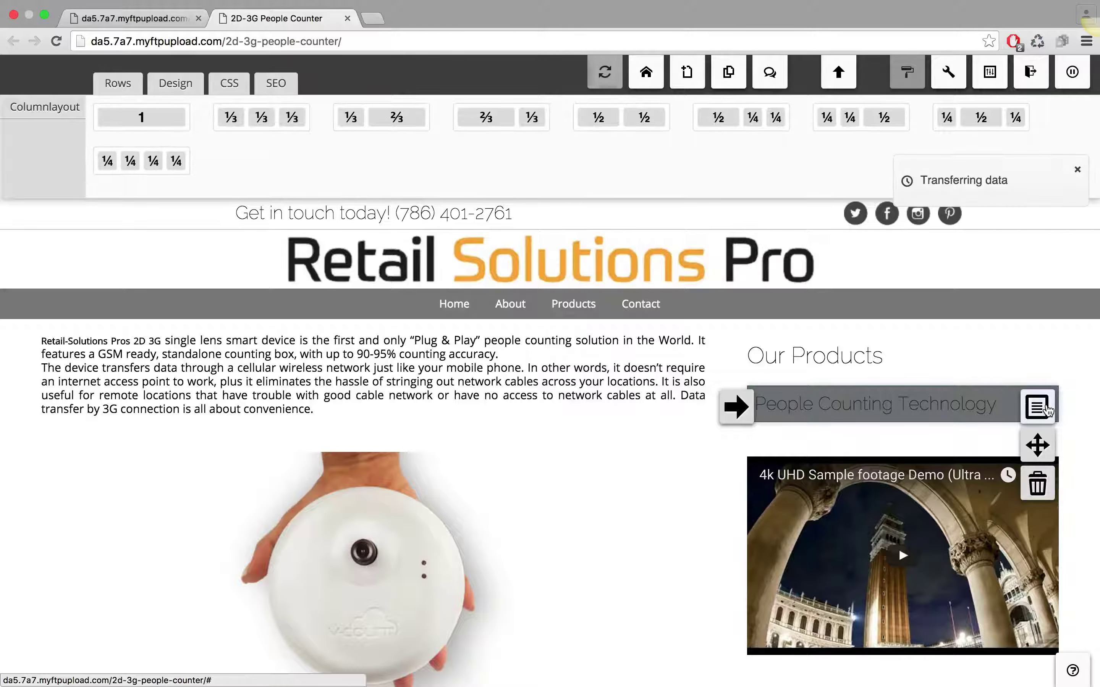
click(1045, 409)
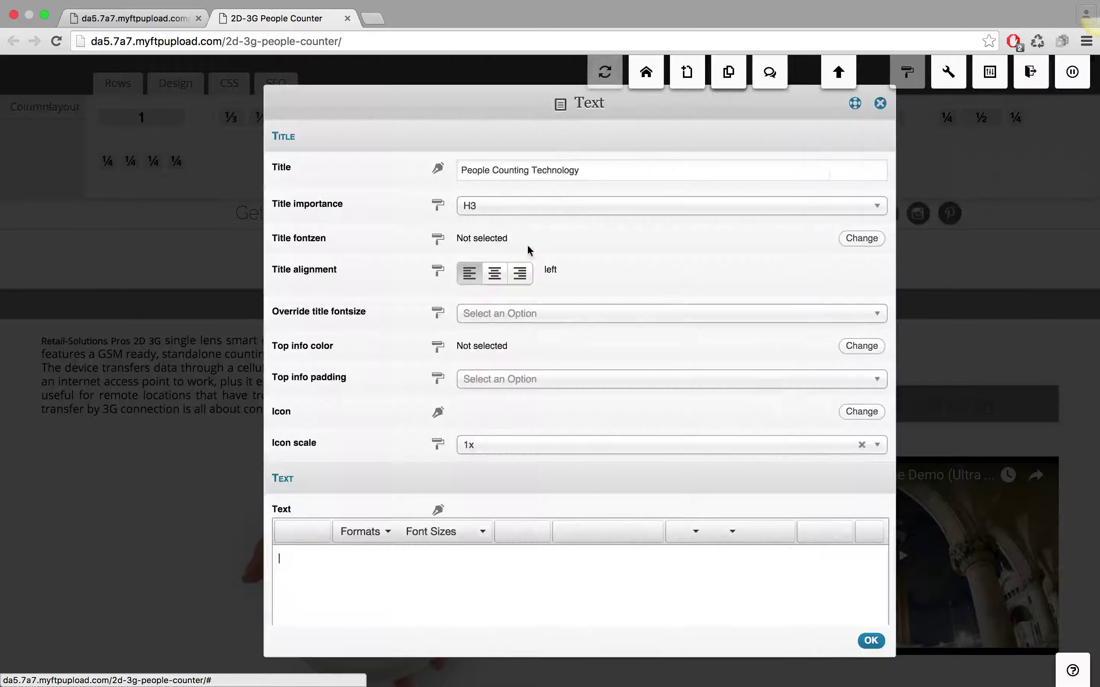
click(593, 171)
text(B)
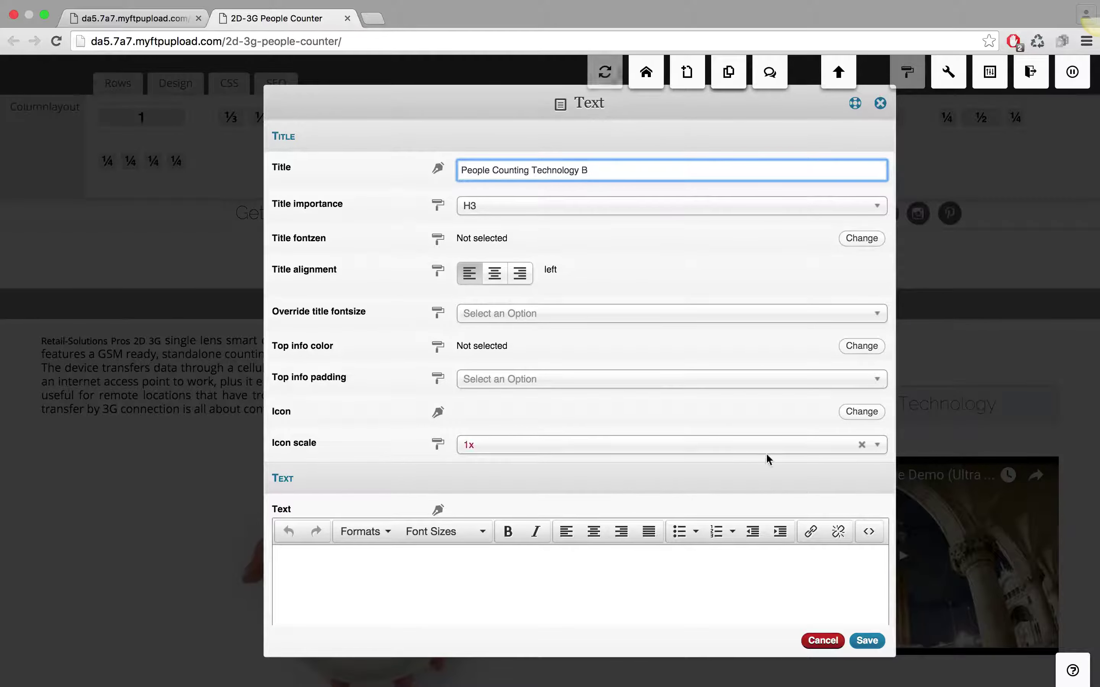
click(867, 641)
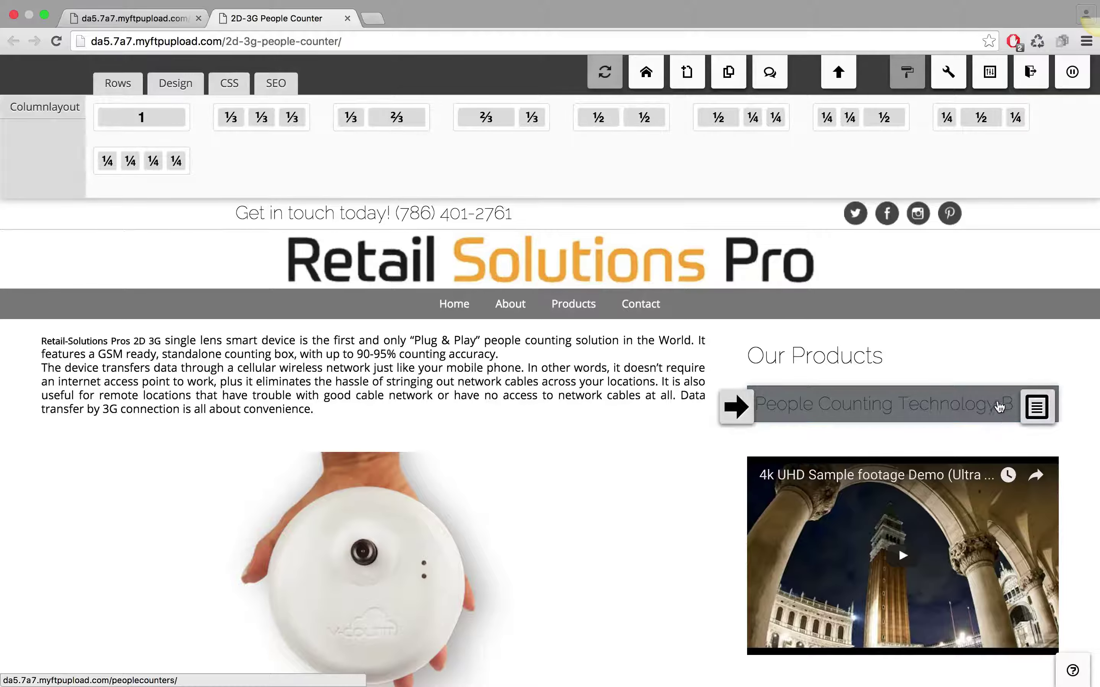
Reload the People Counter 2D page and compare its People Counting Technology box with the retitled copy on the 2D-3G page.
click(999, 406)
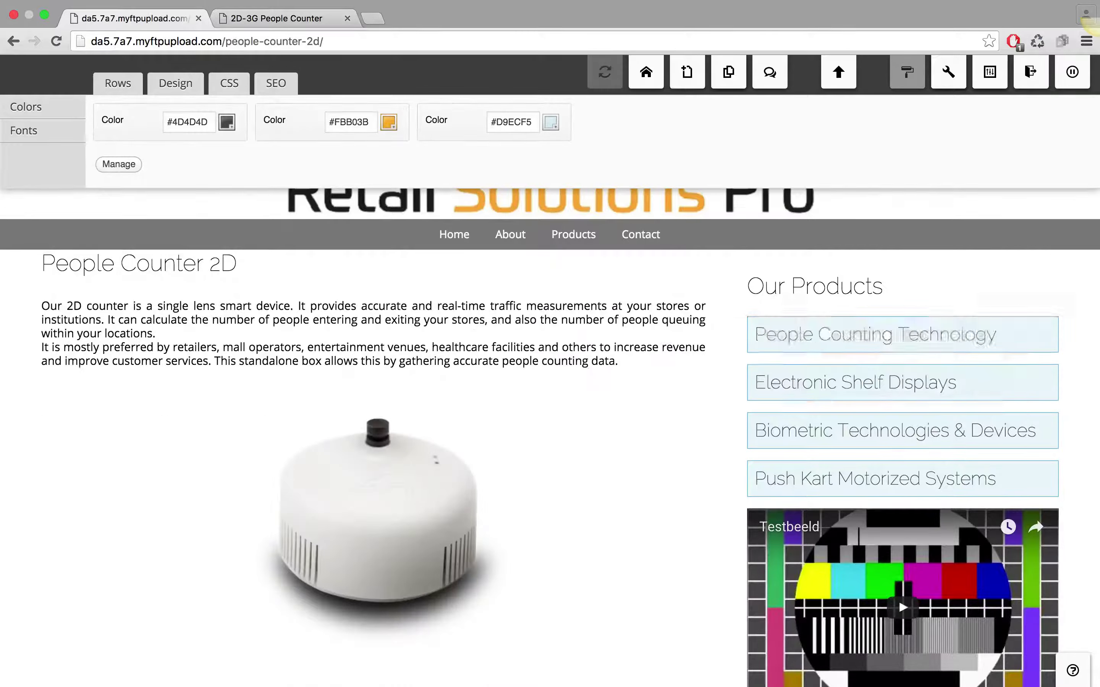
click(56, 41)
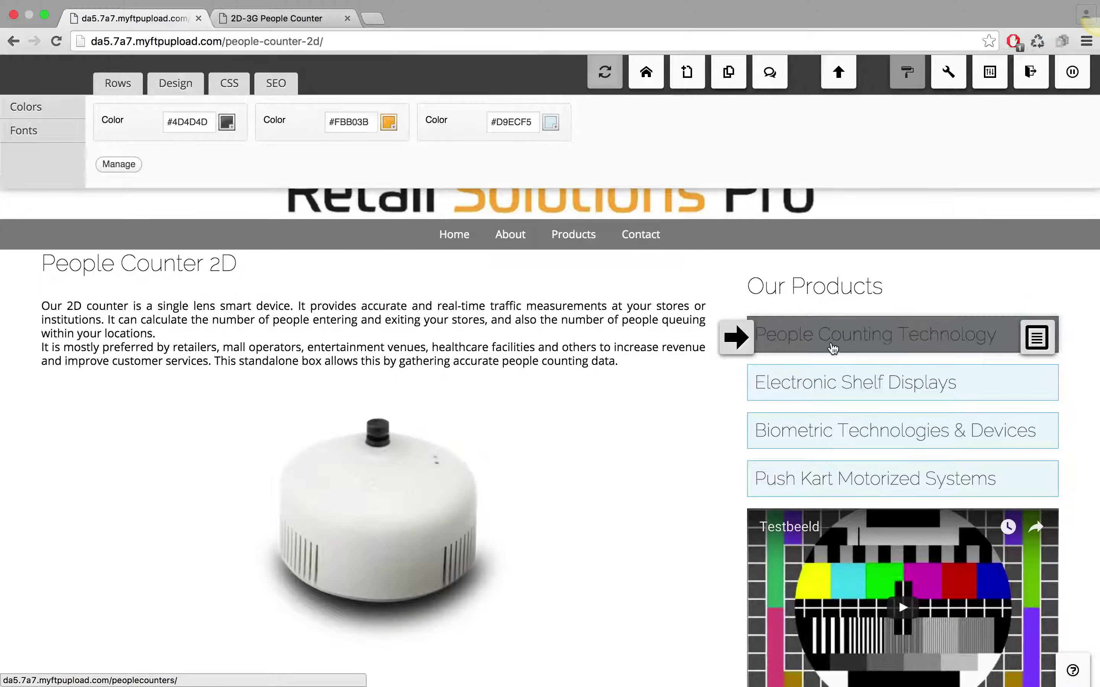
key(ctrl+Tab)
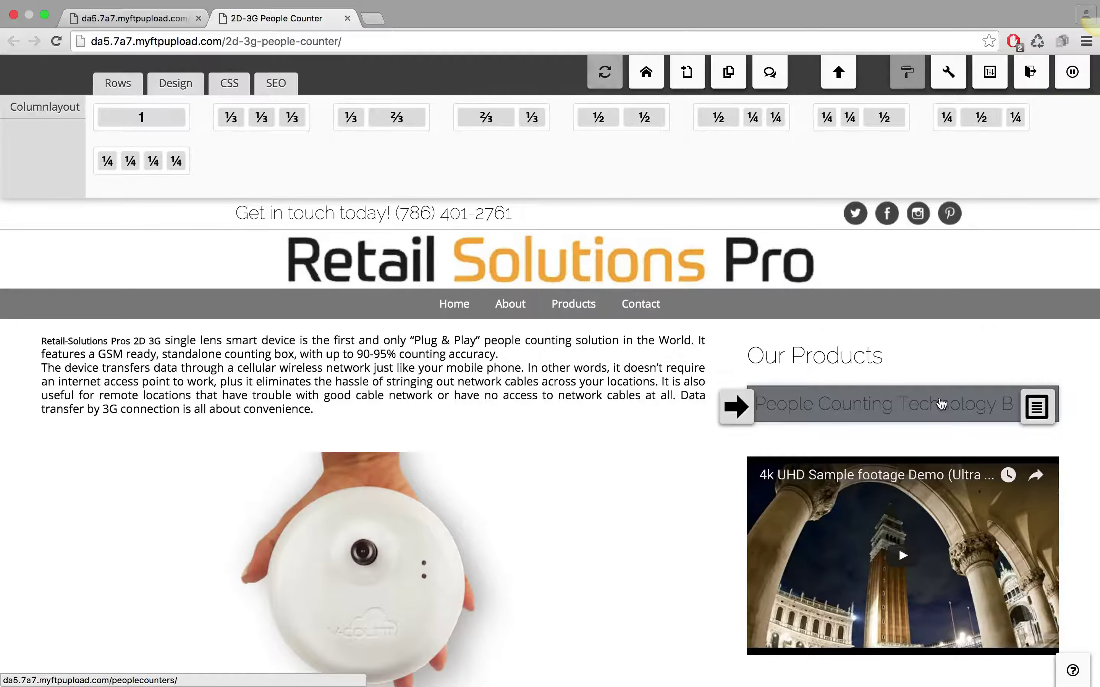
click(940, 403)
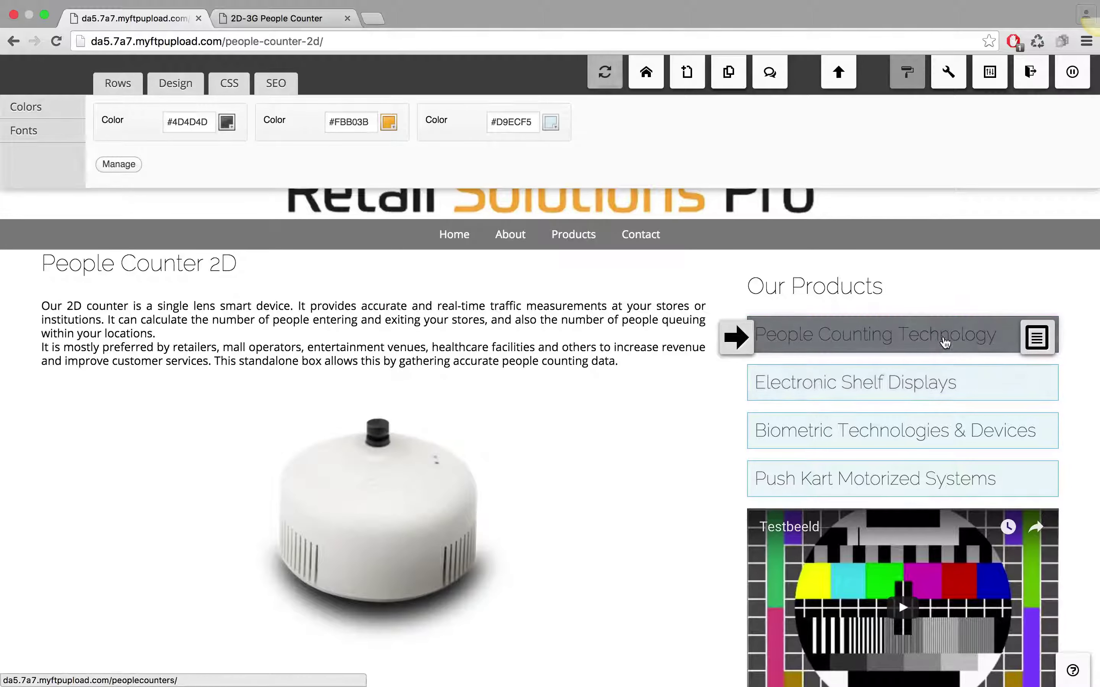
Set the Unicontent of the People Counting Technology box on the People Counter 2D page to "sidebar first product" and save it.
mouse_move(1038, 336)
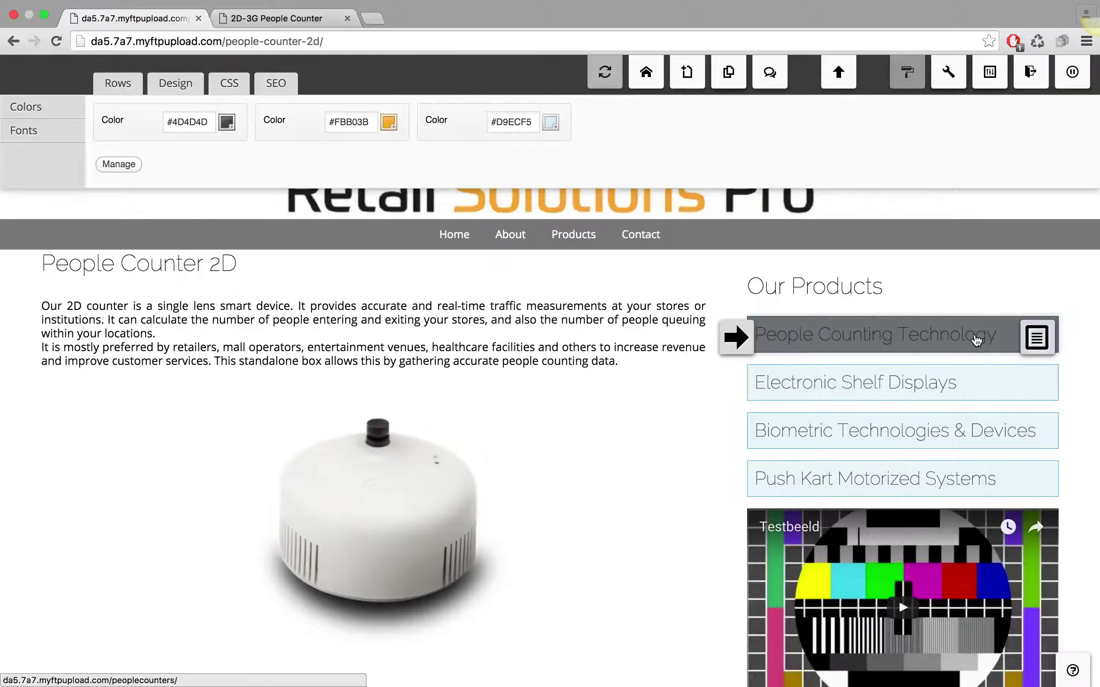
click(1035, 339)
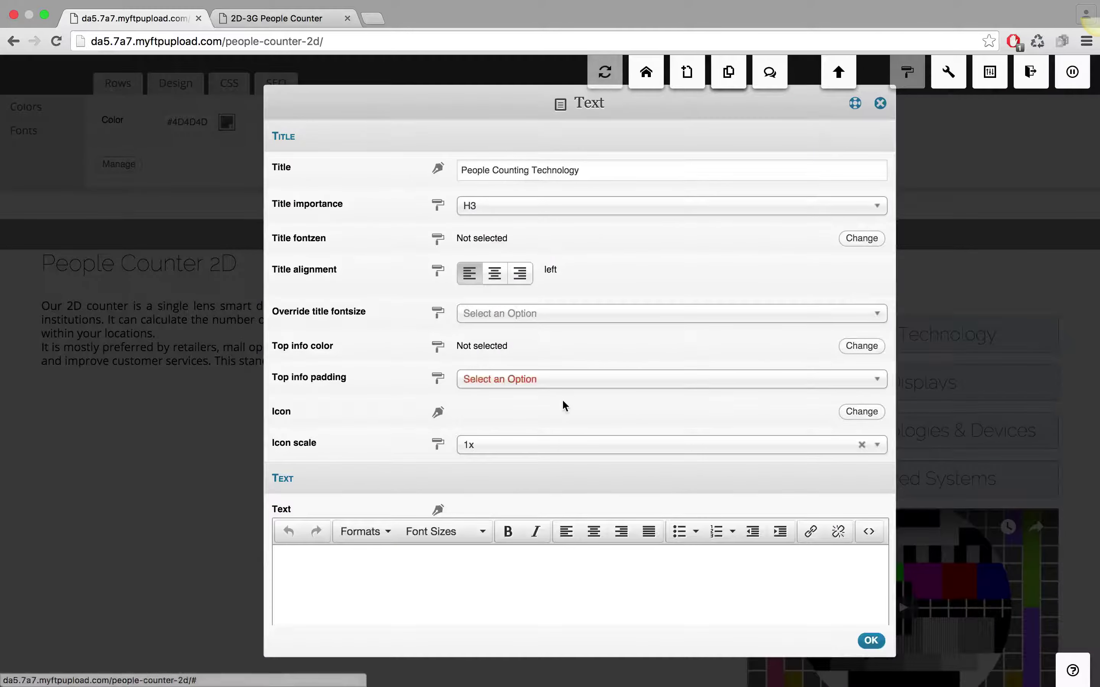
scroll(564, 396, down, 10)
scroll(562, 403, down, 5)
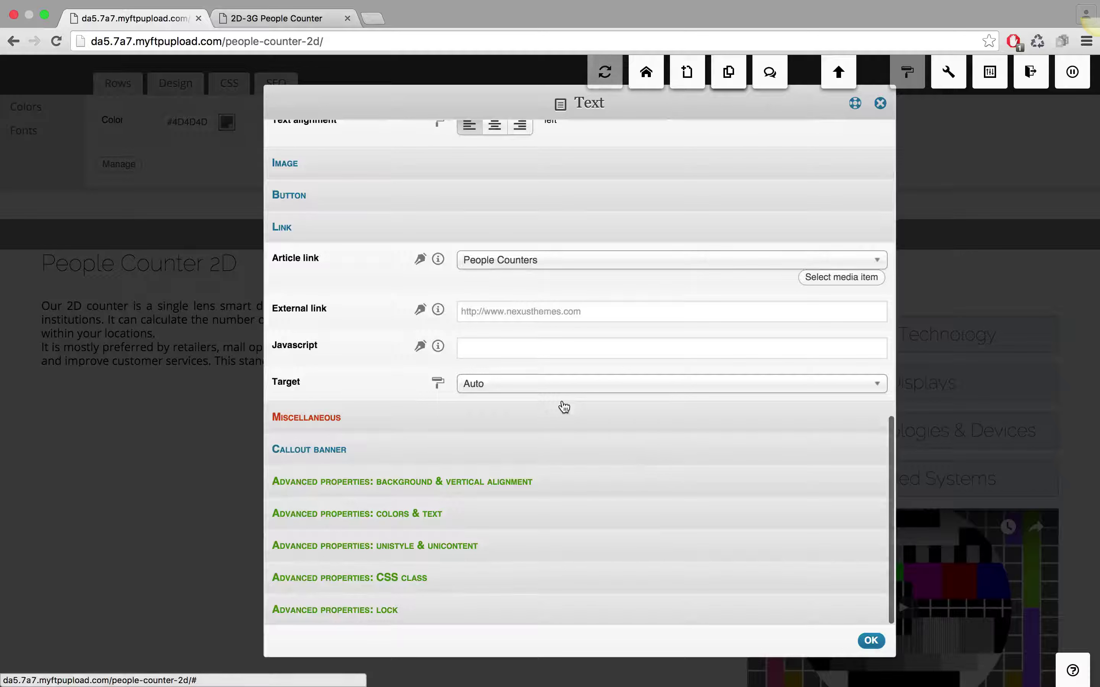
click(416, 545)
scroll(414, 544, down, 2)
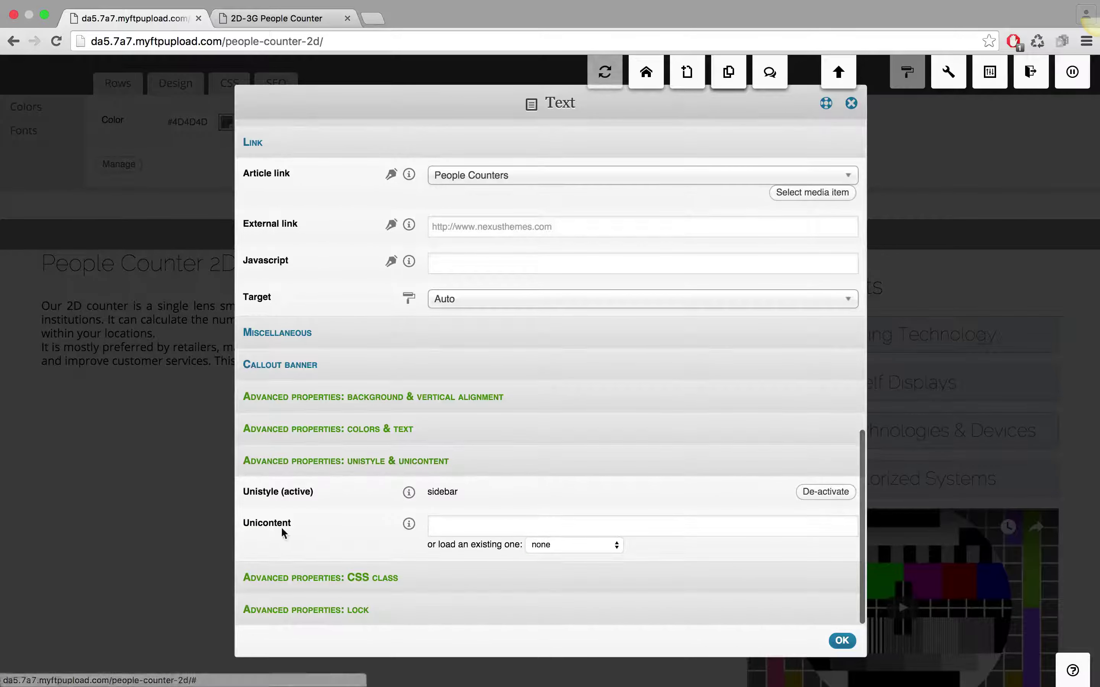
click(447, 518)
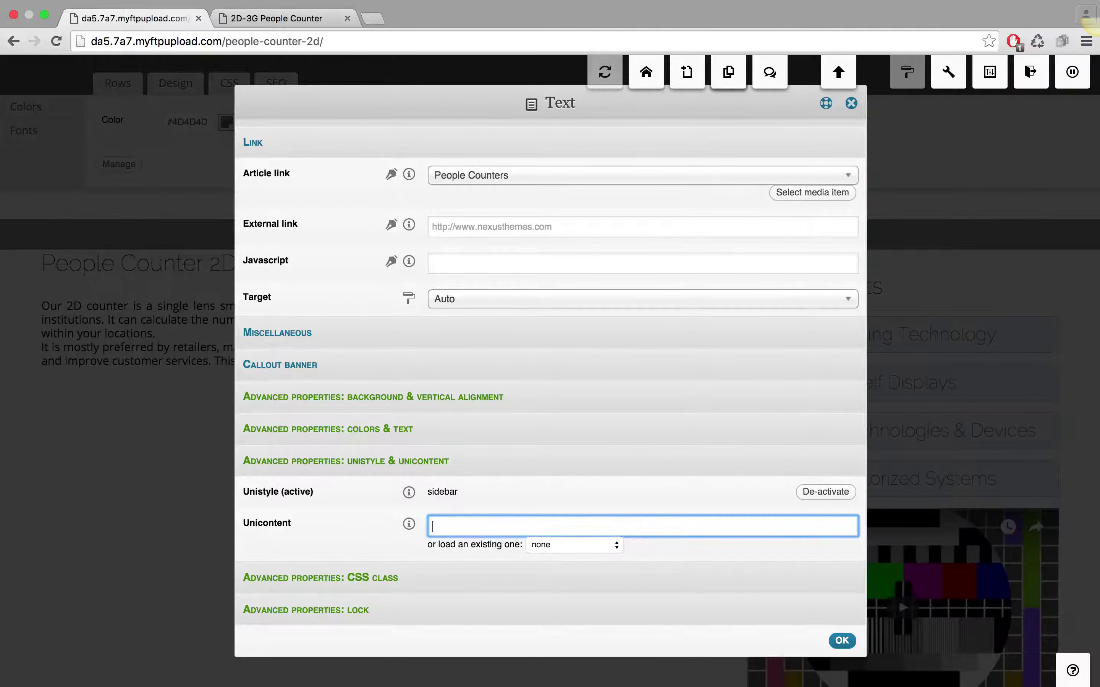
text(sidebar first product)
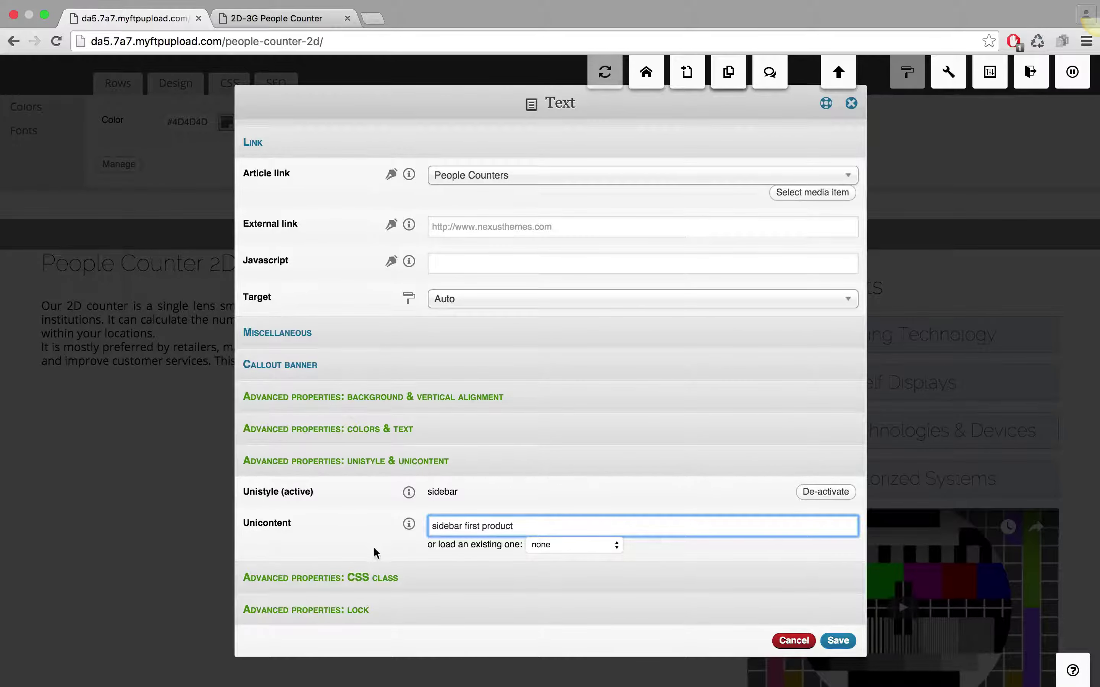
drag(533, 529, 351, 528)
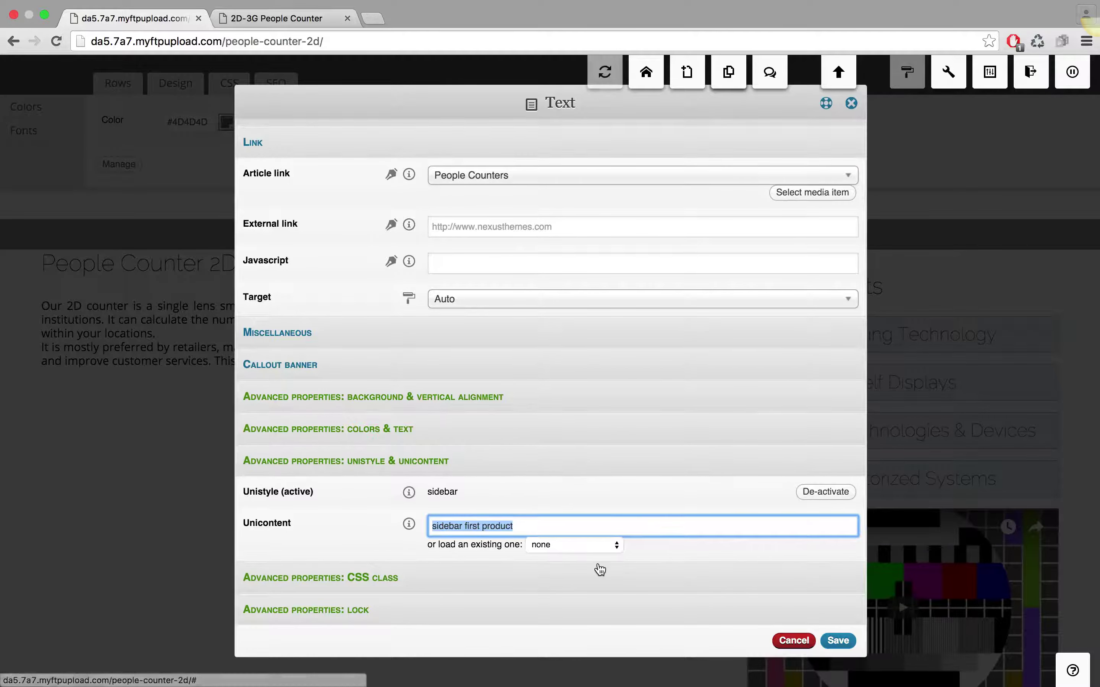
click(823, 637)
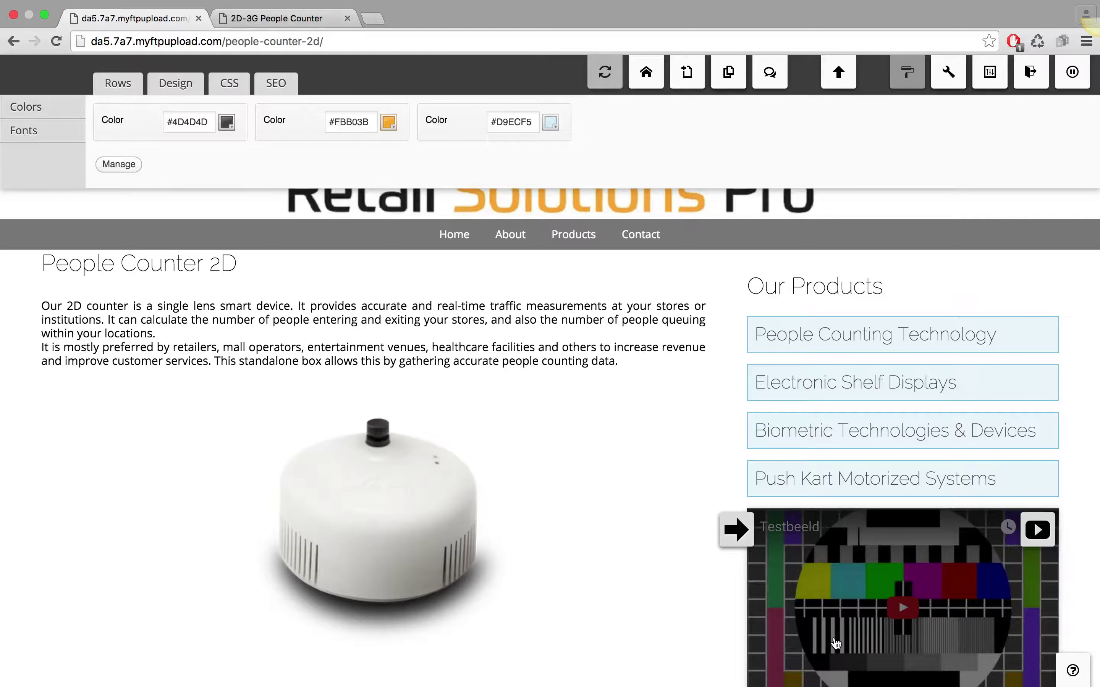
Load the existing unicontent "sidebar first product" into the People Counting Technology B box on the 2D-3G page and save it.
mouse_move(925, 338)
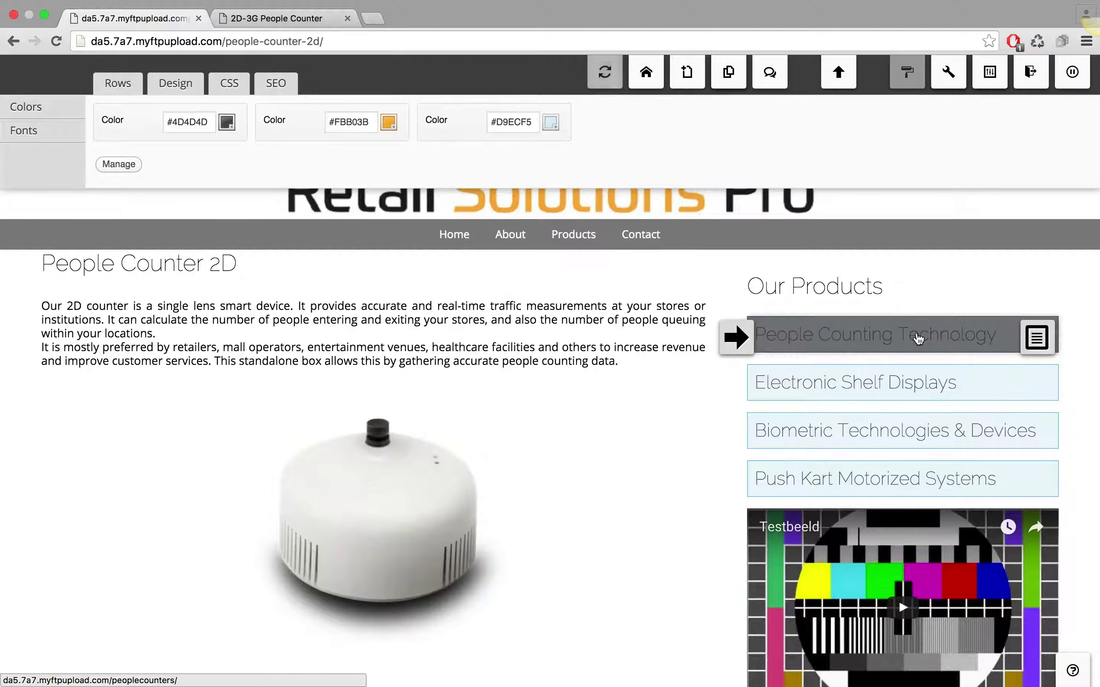
key(ctrl+Tab)
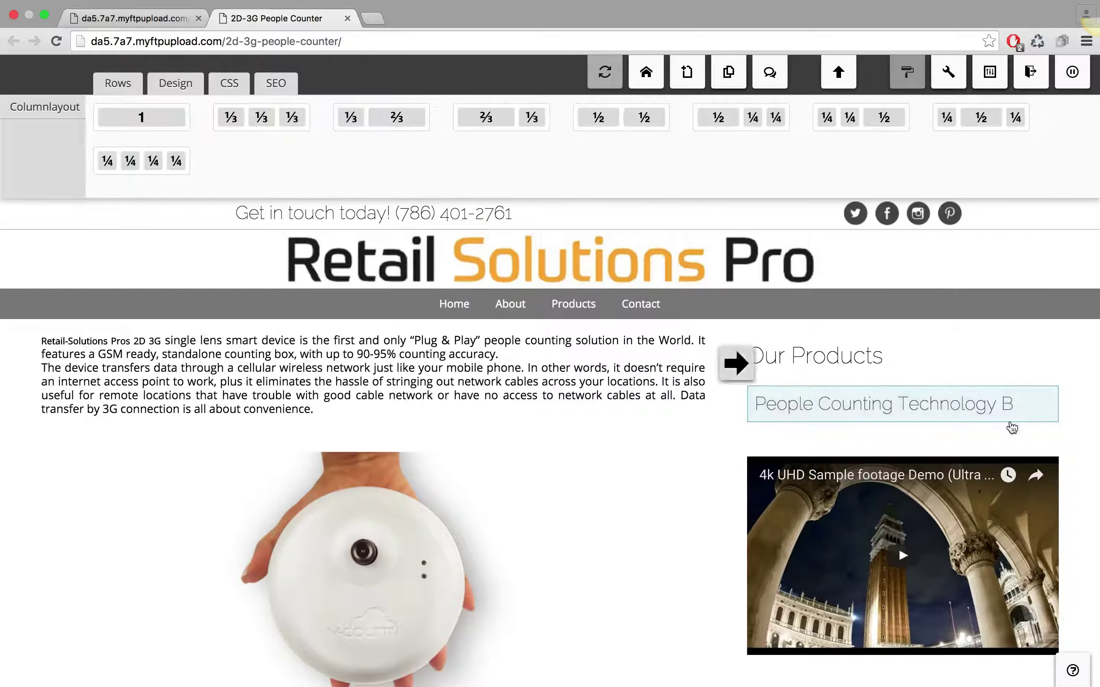
mouse_move(1038, 406)
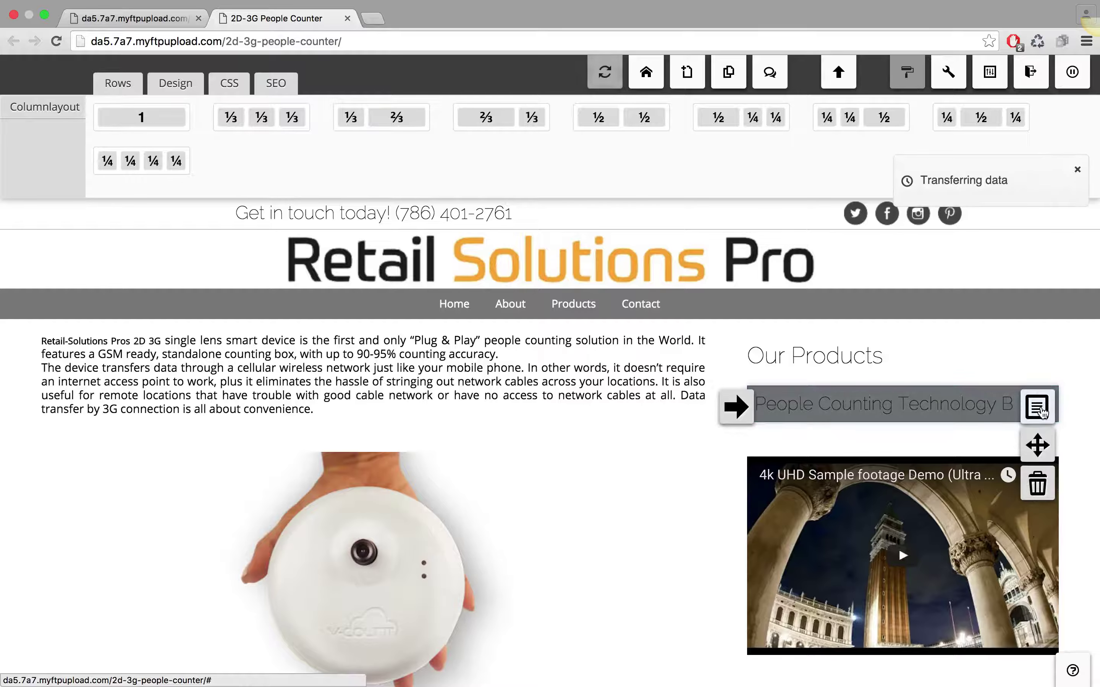
click(1038, 406)
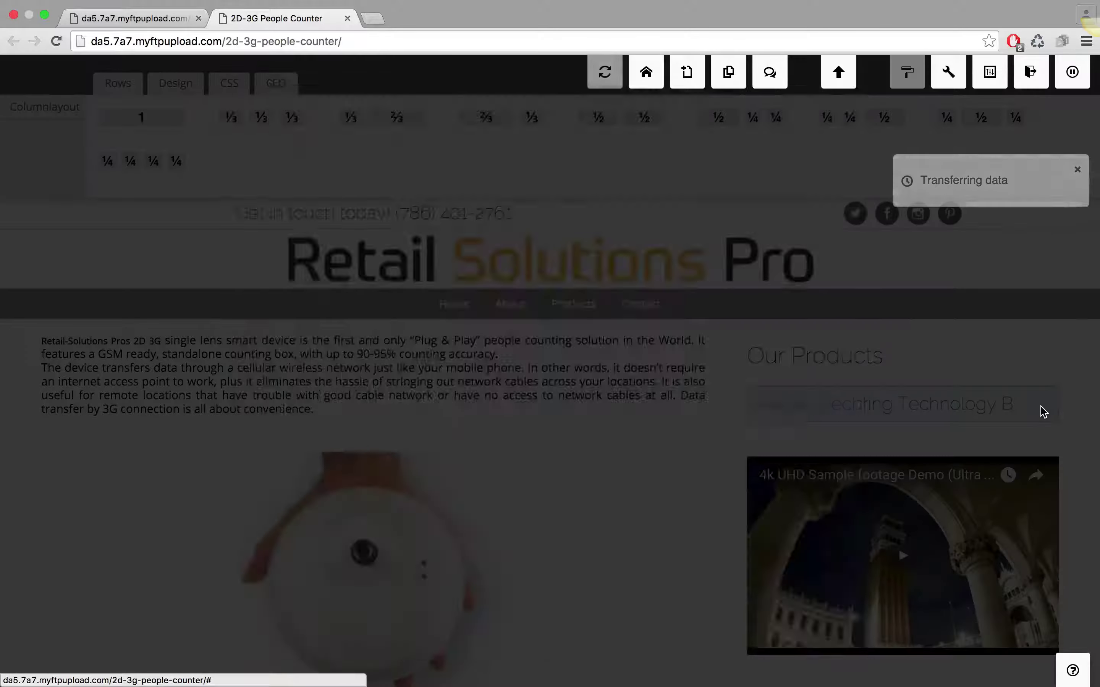
scroll(737, 423, down, 15)
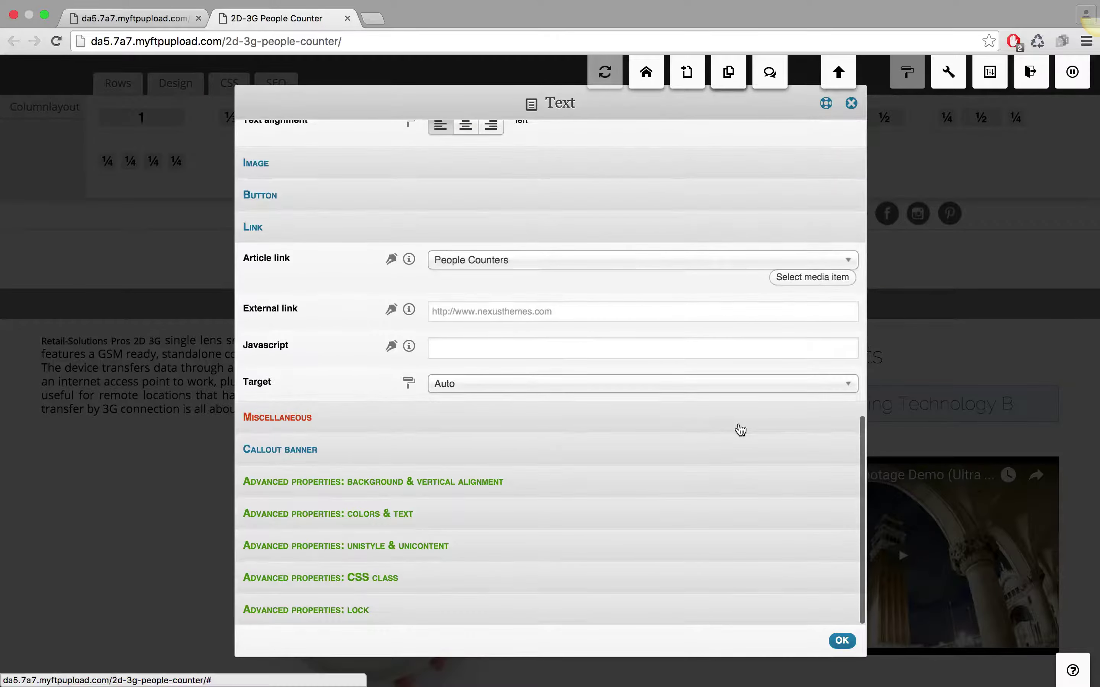
click(416, 549)
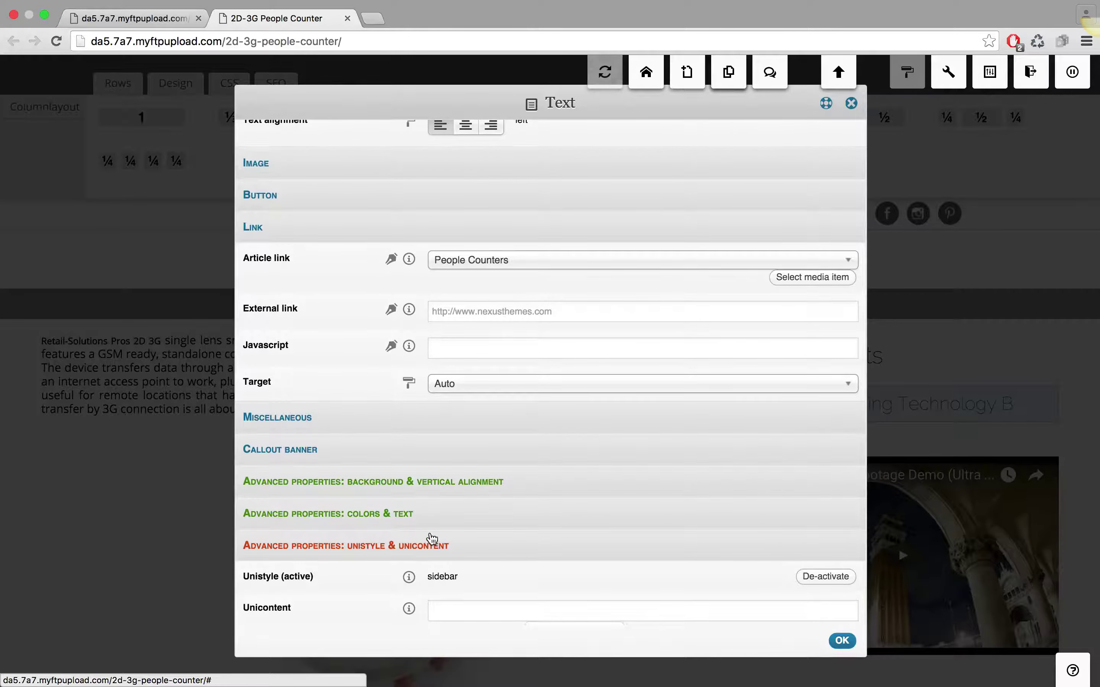
scroll(430, 532, down, 2)
click(470, 526)
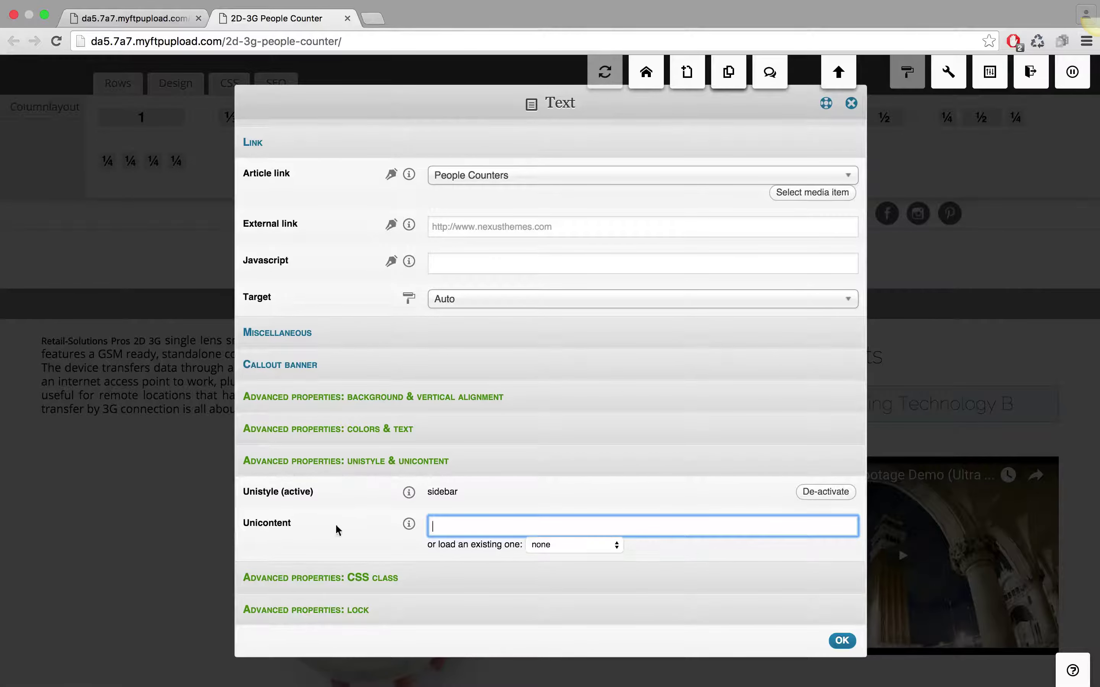
click(549, 543)
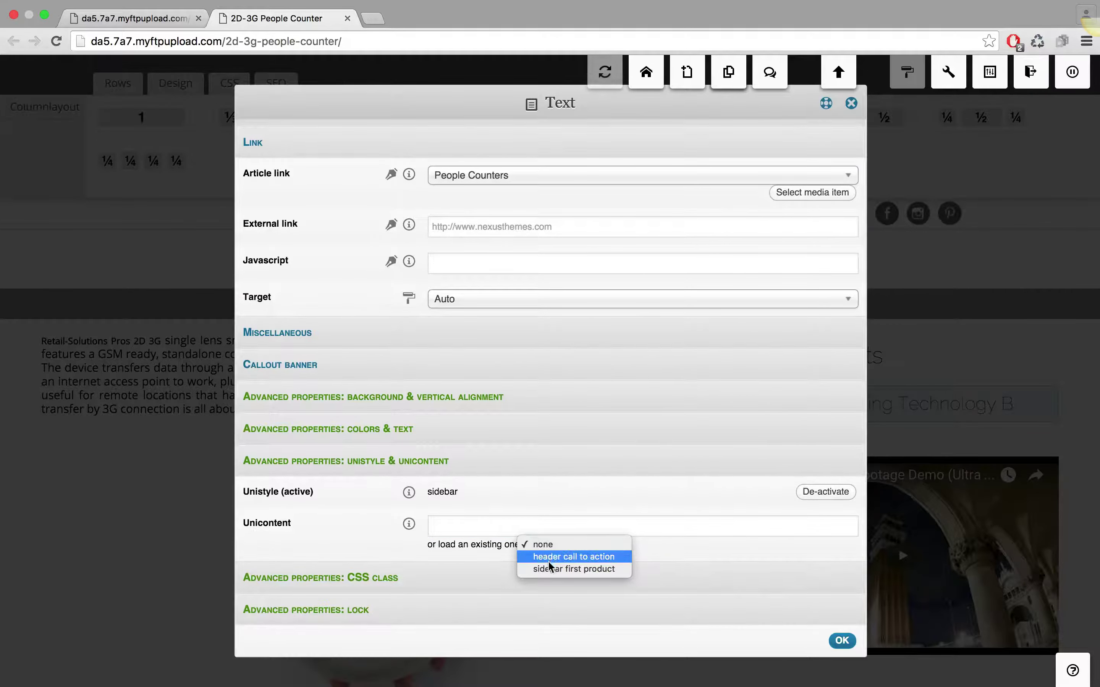
click(576, 568)
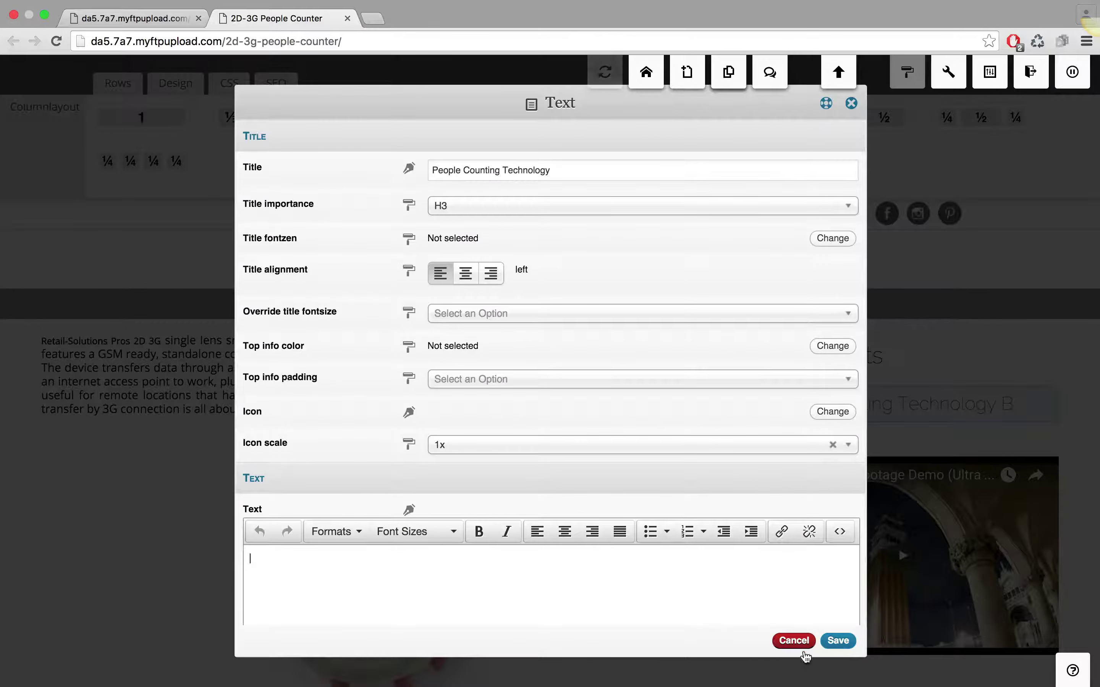
click(839, 640)
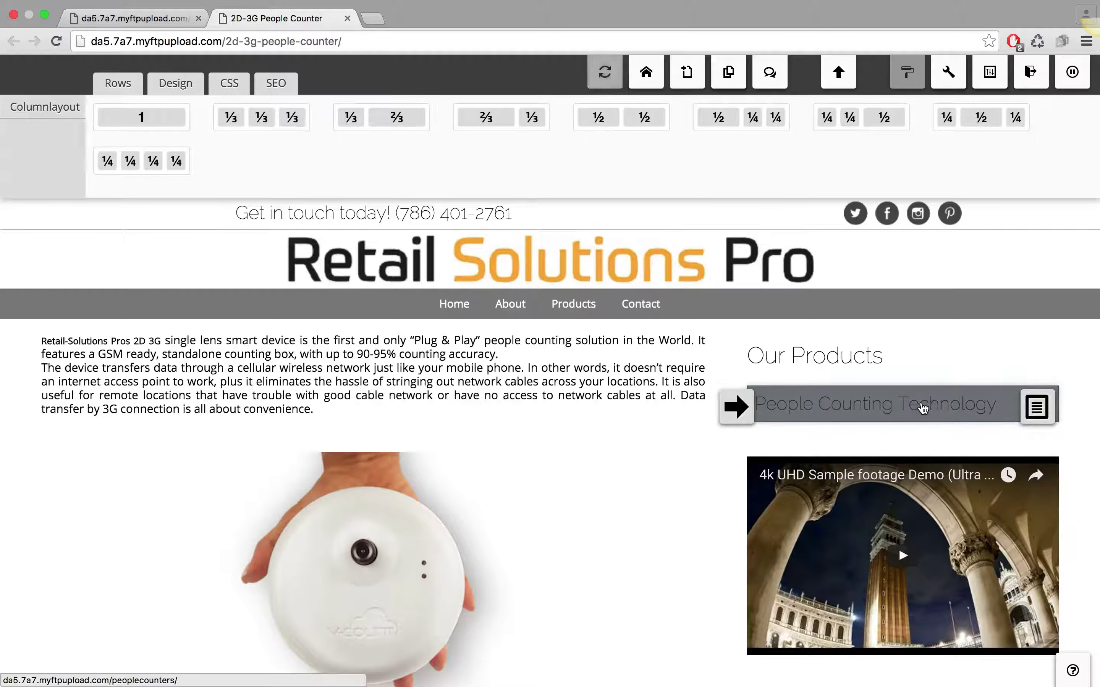
Change the title of the first product box on the People Counter 2D page to "People Counting Technology Z" and save it.
click(922, 408)
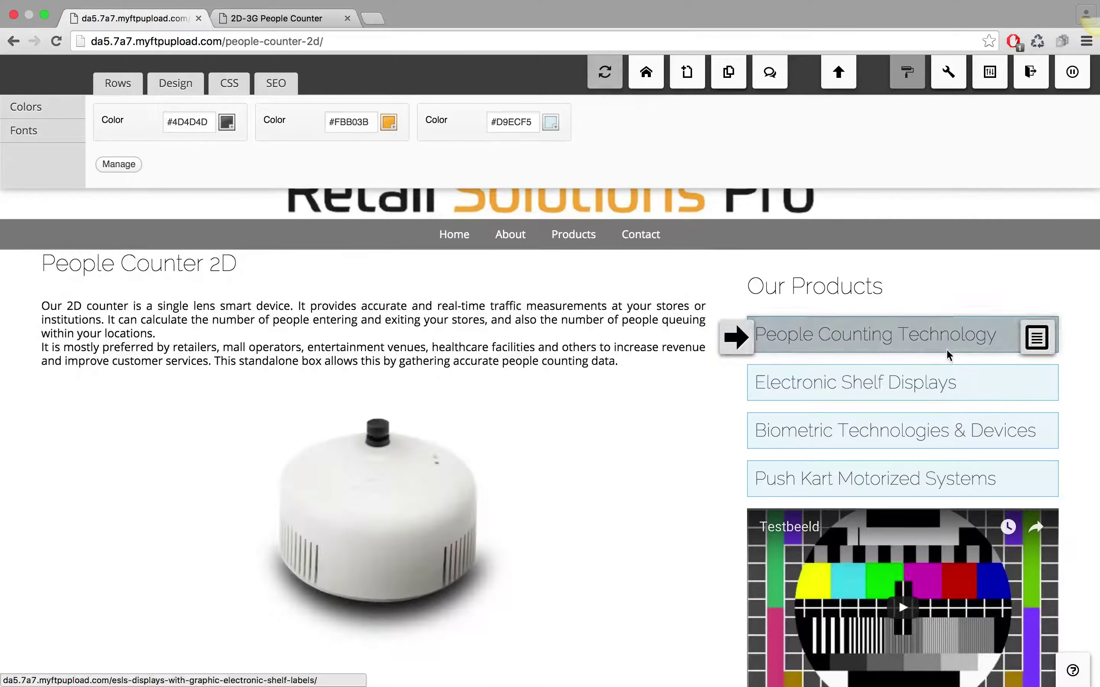
mouse_move(1037, 345)
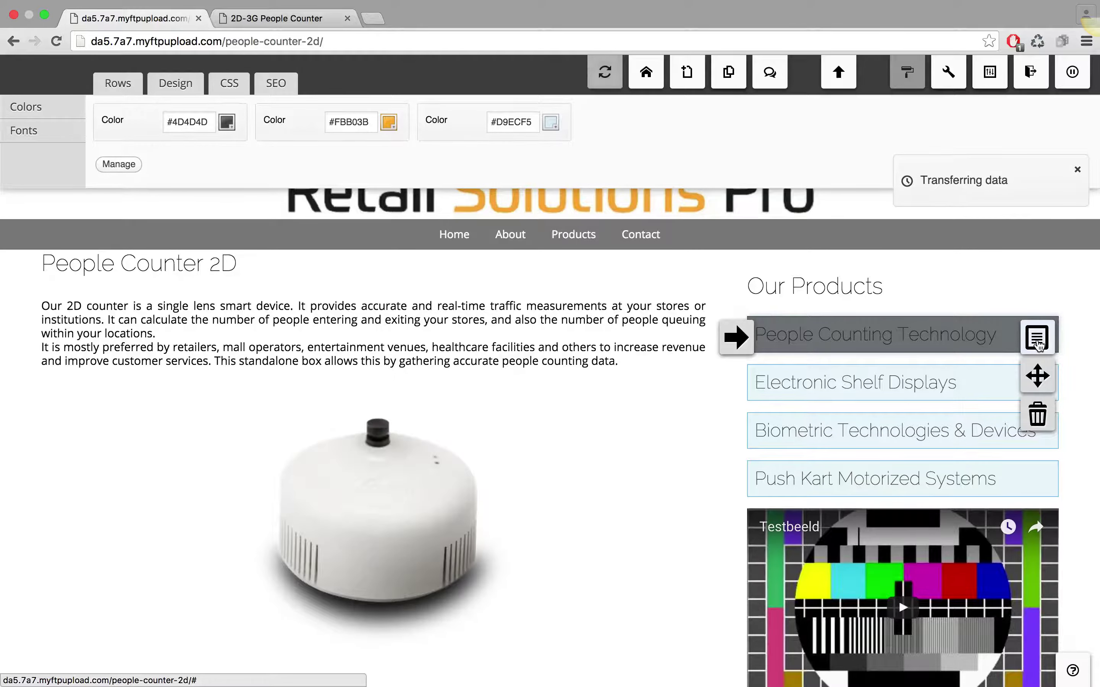
click(1038, 344)
click(616, 168)
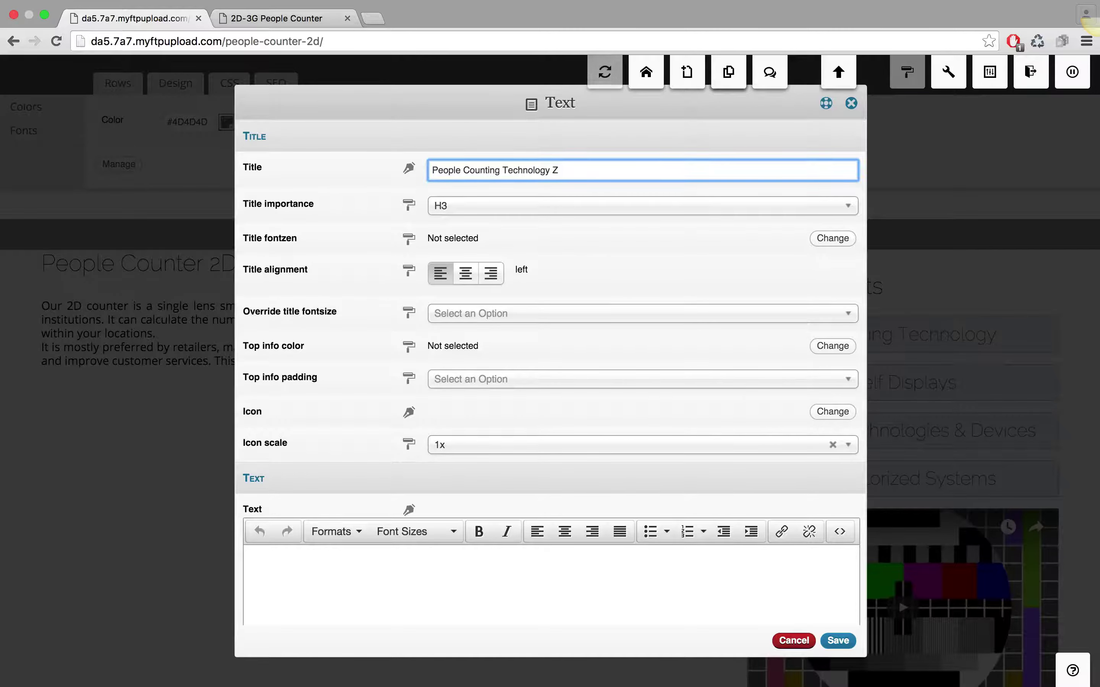
click(839, 641)
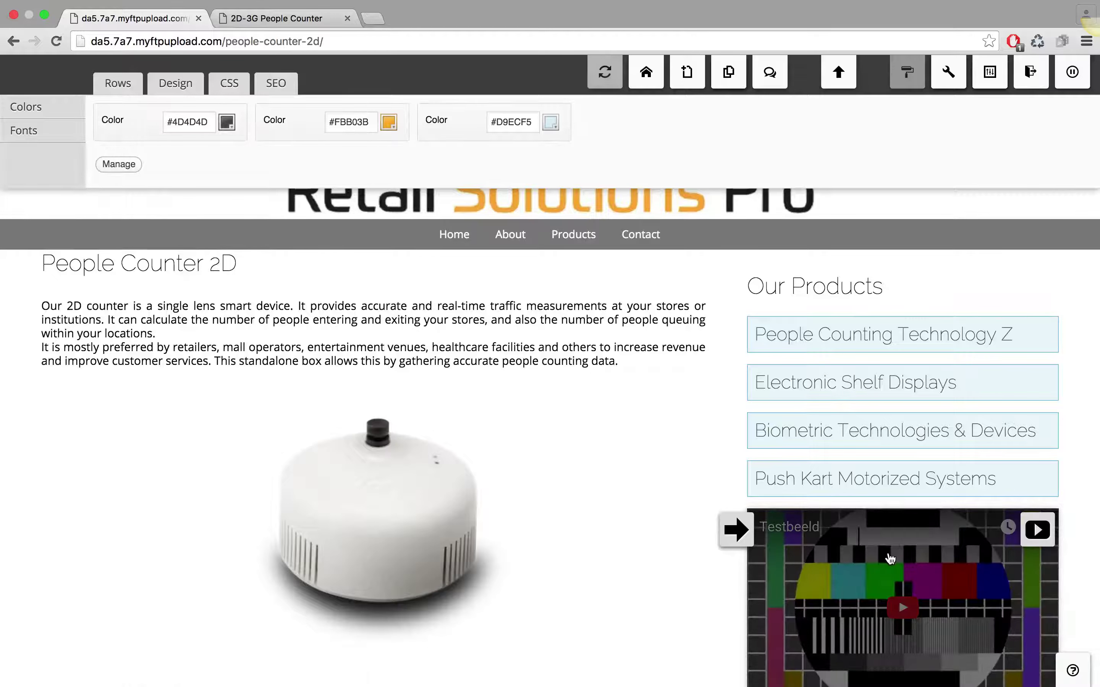
Reload the 2D-3G People Counter page and check the title of its linked first product box.
mouse_move(1014, 346)
key(ctrl+Tab)
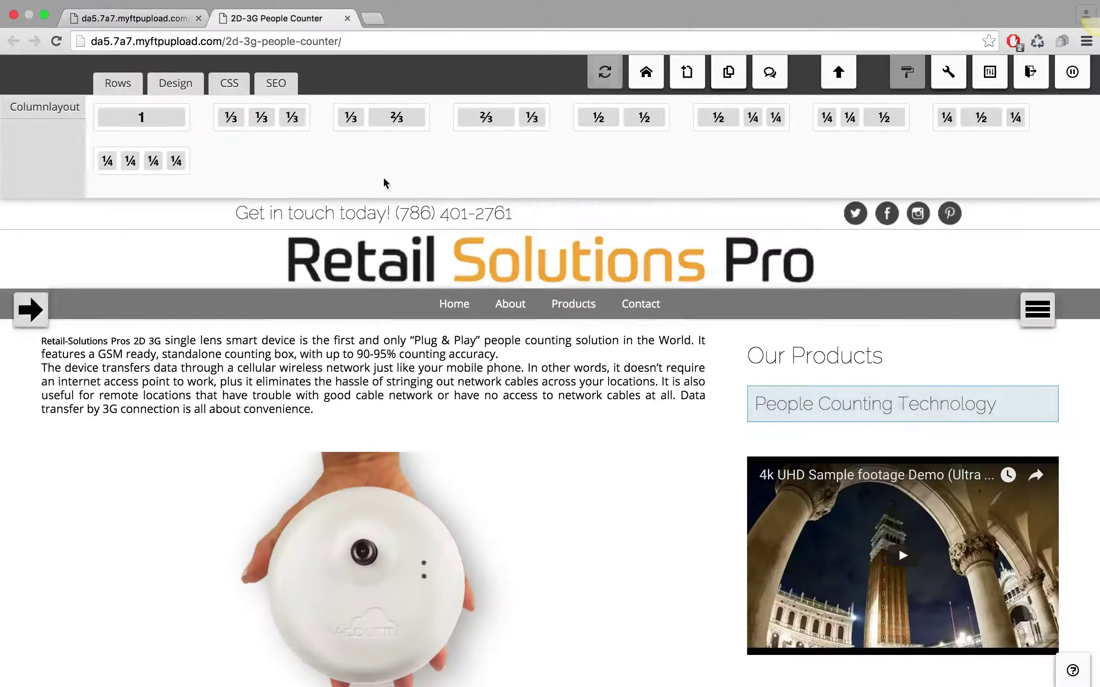
click(57, 41)
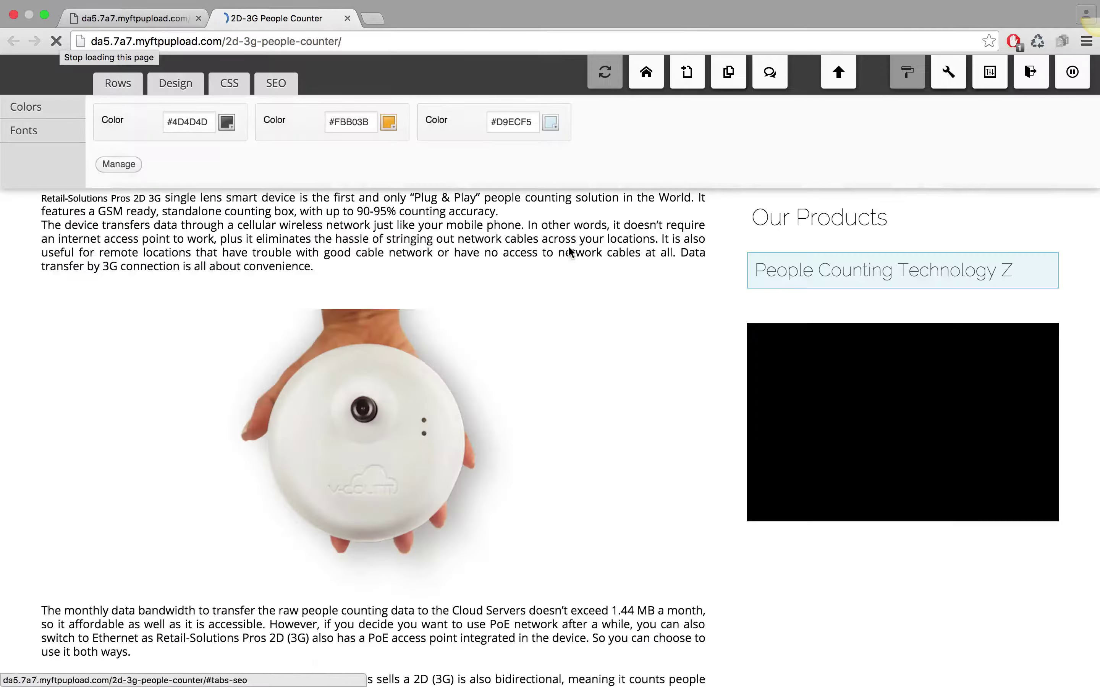
mouse_move(1003, 409)
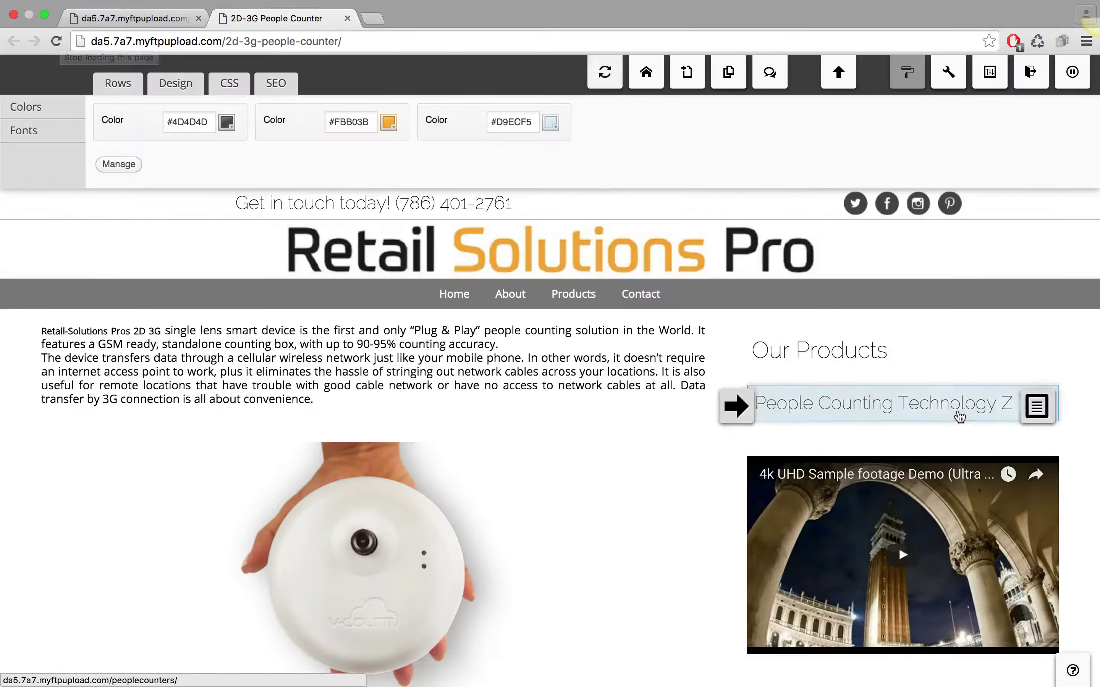
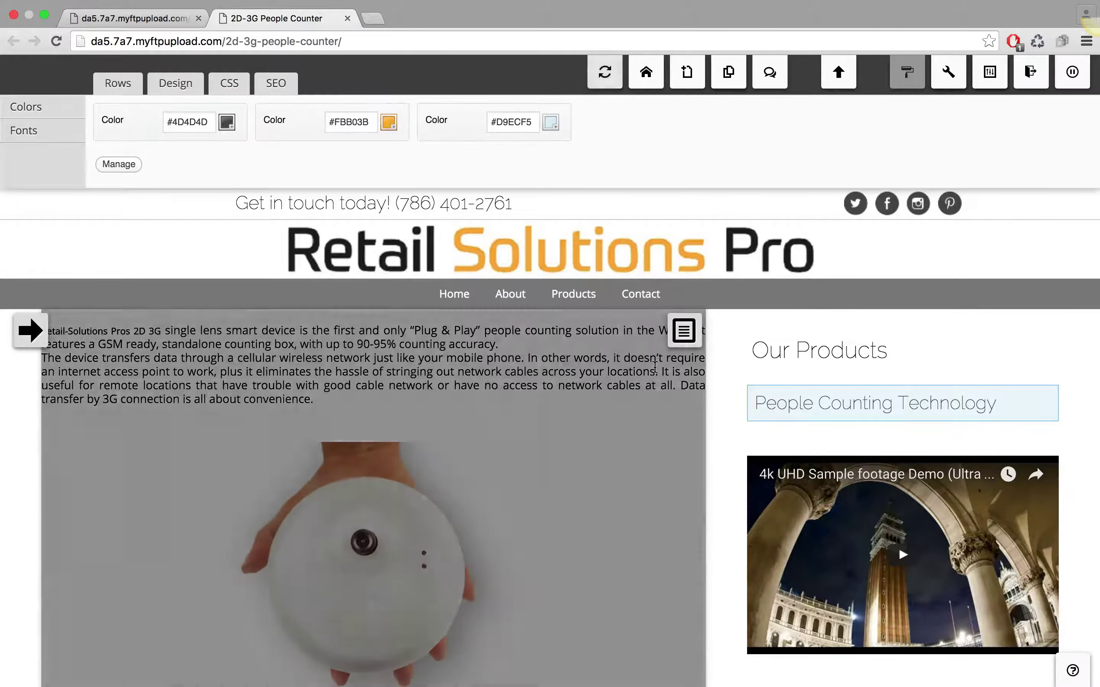
Add three one-column rows below the People Counting Technology box in the sidebar of the 2D-3G page.
key(ctrl+shift+Tab)
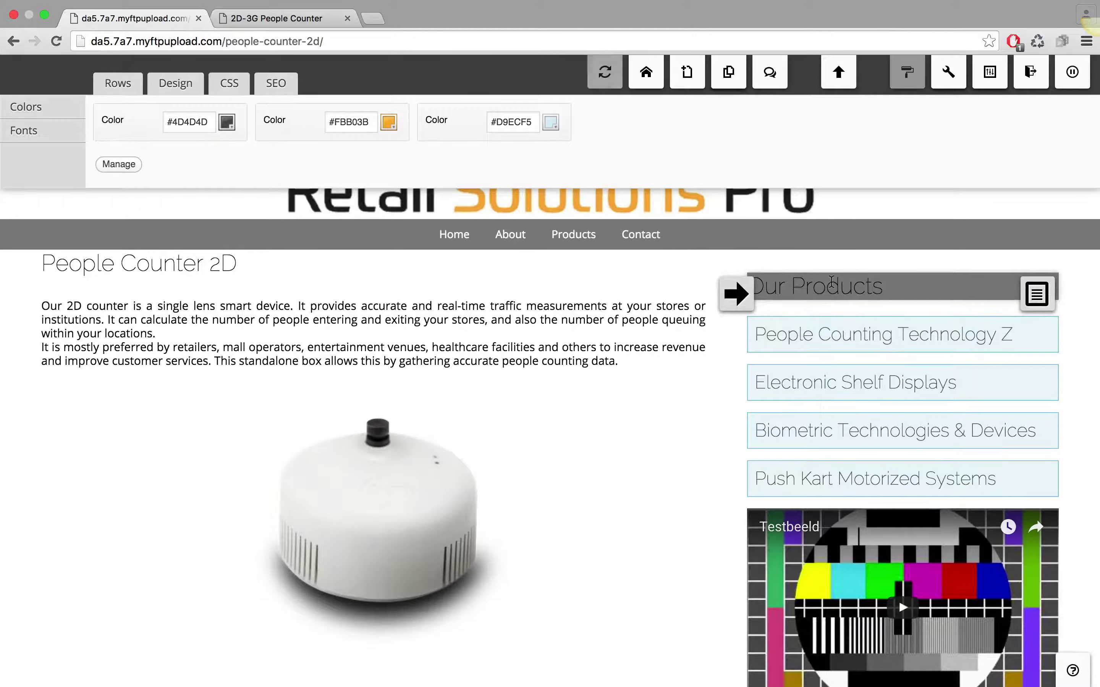
key(ctrl+Tab)
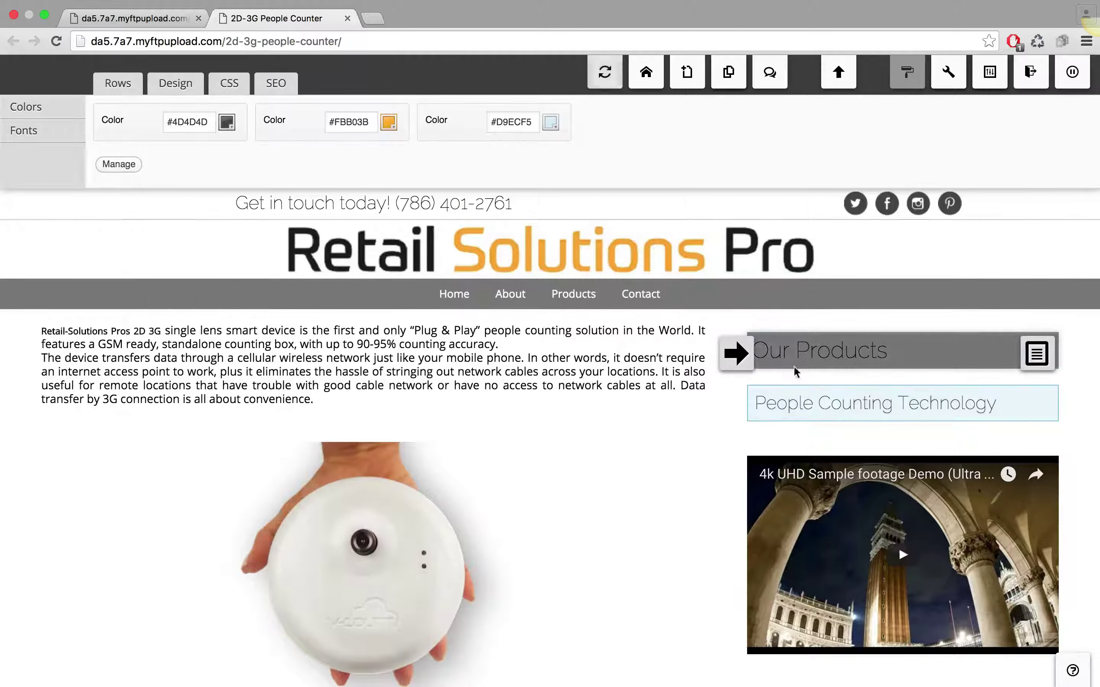
click(117, 88)
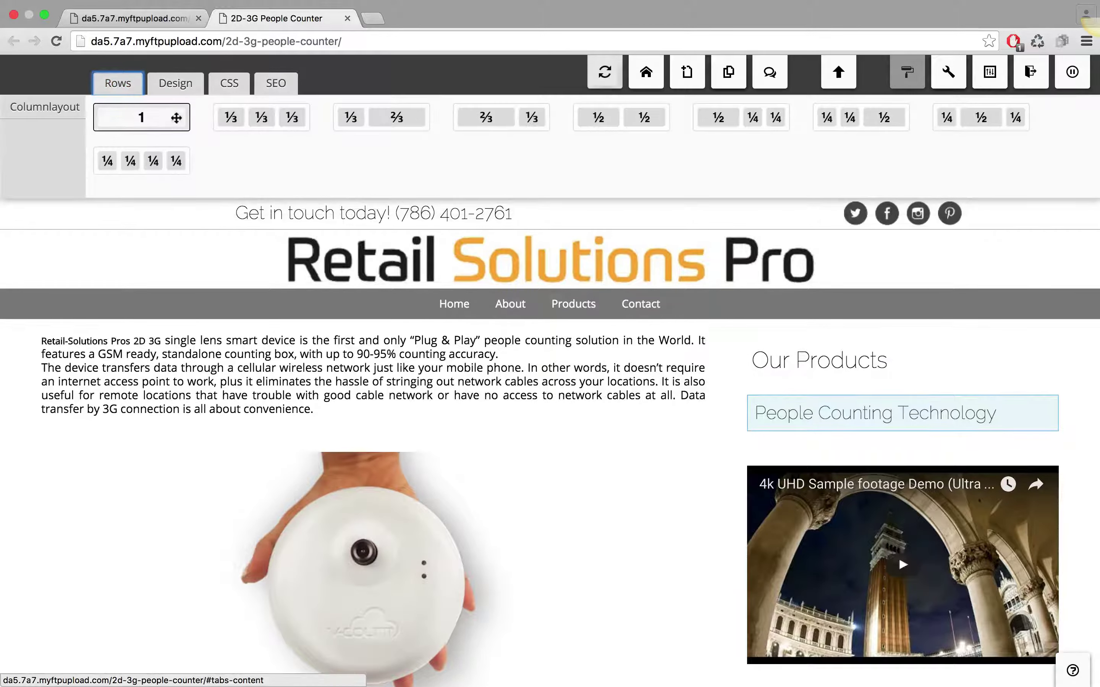
drag(150, 117, 780, 551)
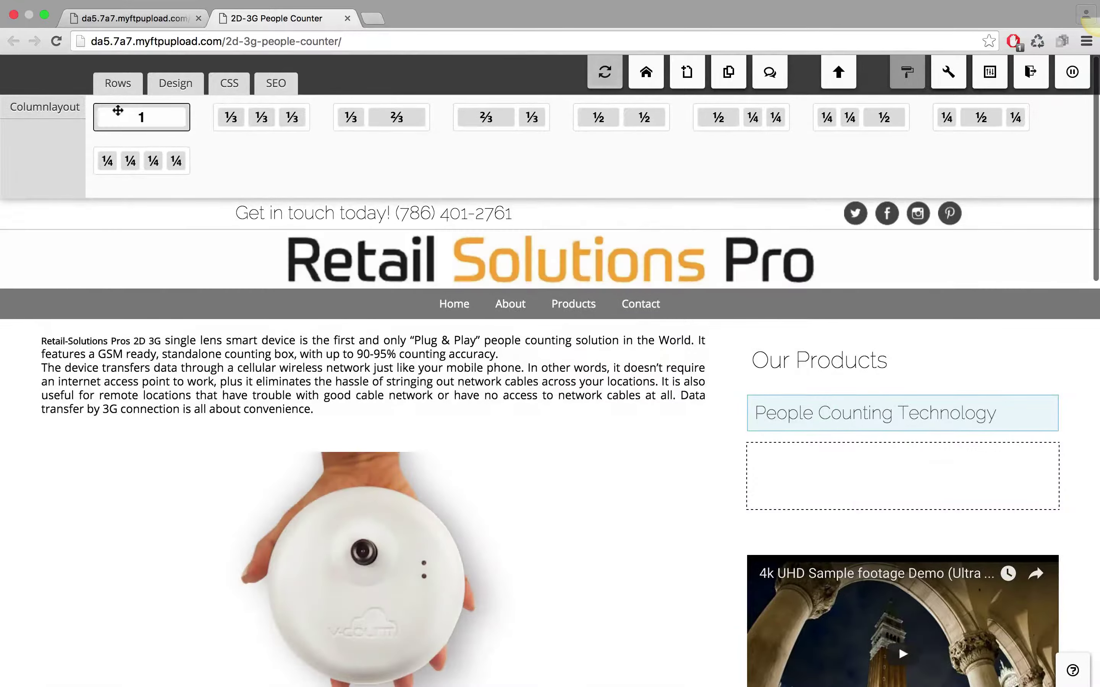
drag(136, 118, 881, 539)
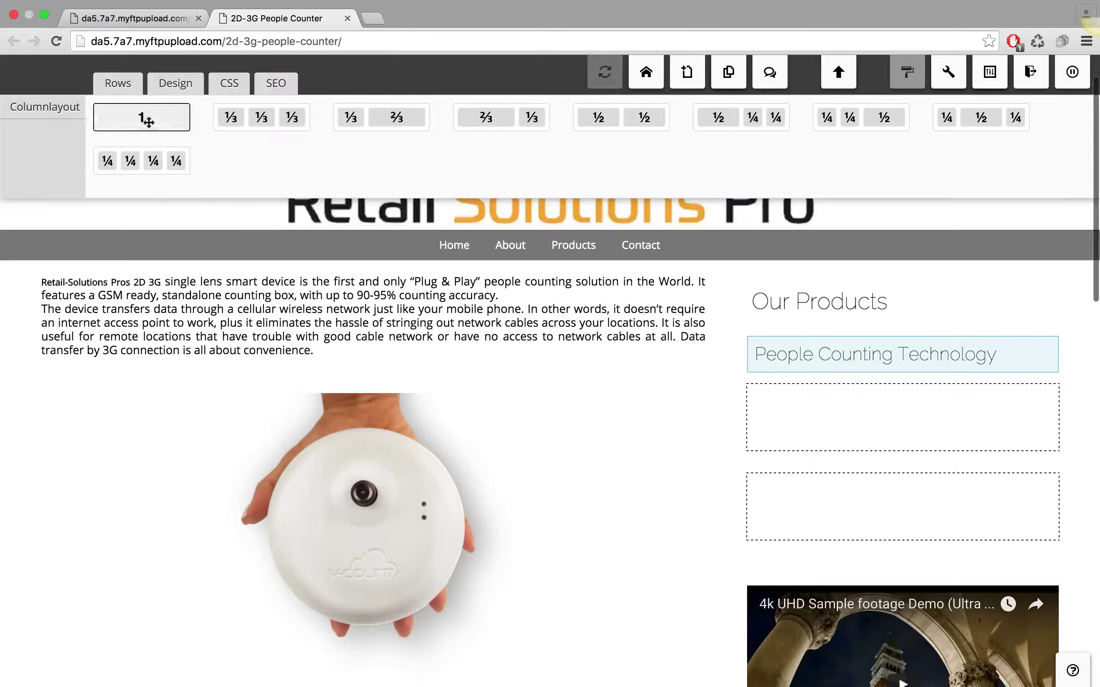
drag(145, 116, 868, 452)
scroll(859, 484, down, 3)
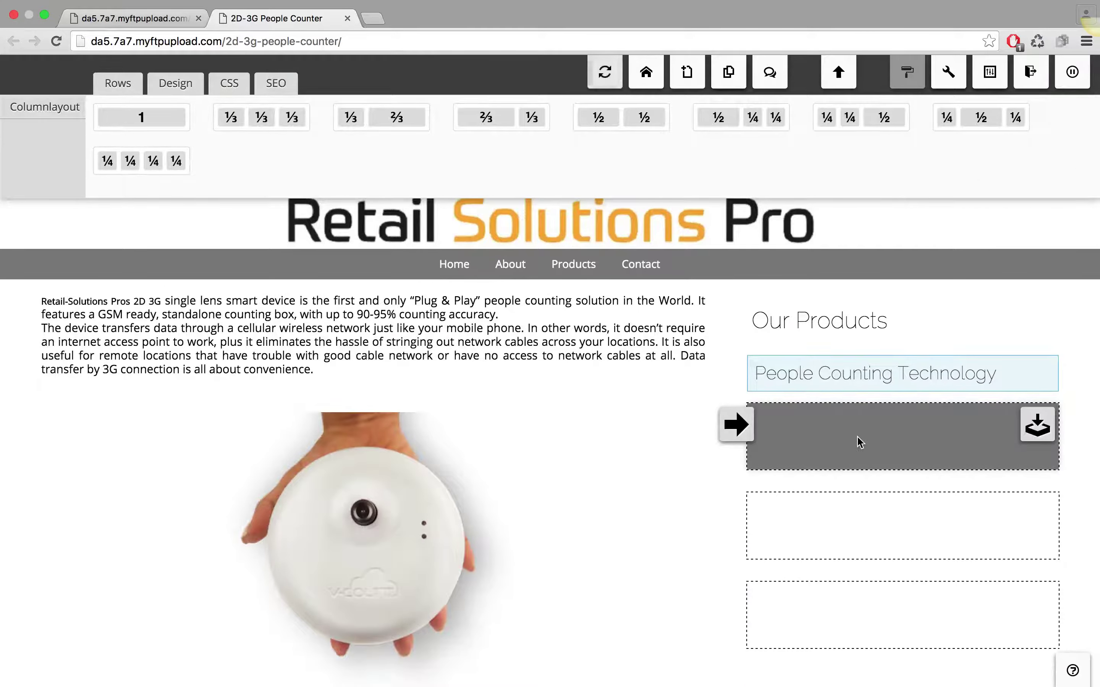
Assign the new unicontent "sidebar second product" to the Electronic Shelf Displays box on the People Counter 2D page and save it.
key(ctrl+shift+Tab)
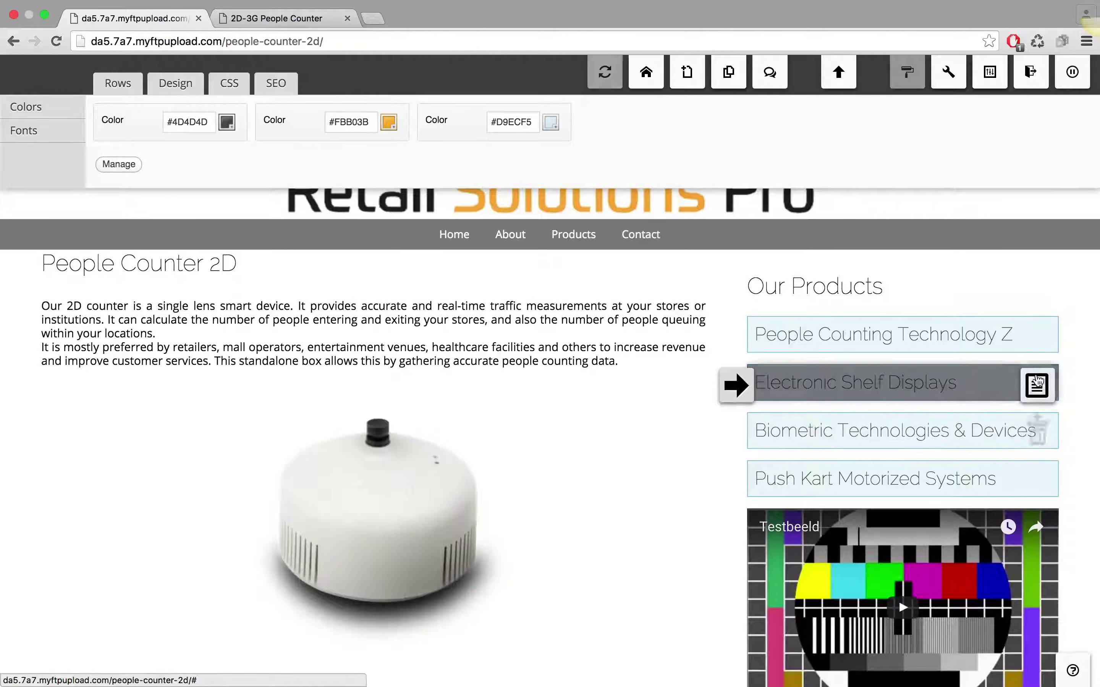
click(1036, 386)
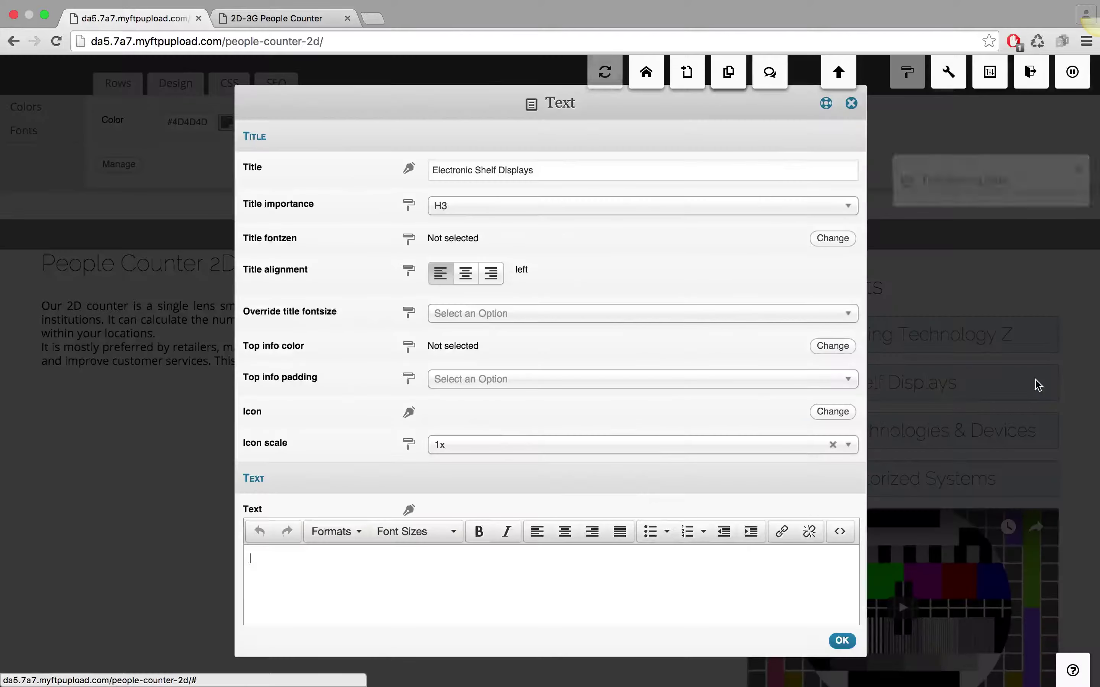
scroll(665, 400, down, 10)
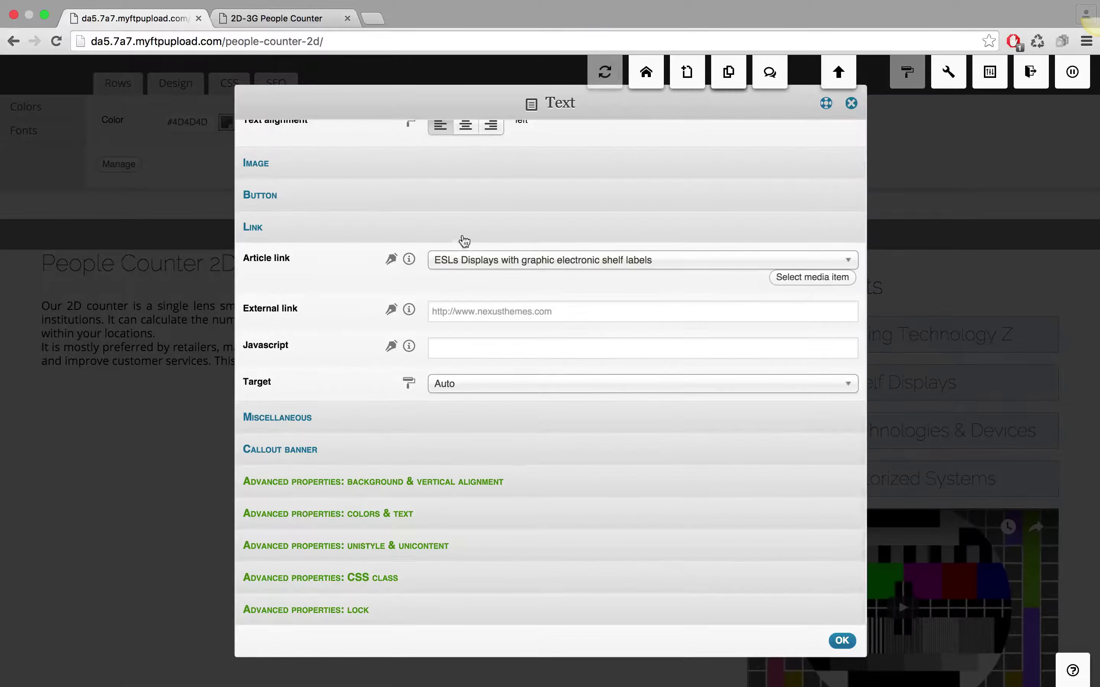
click(412, 547)
scroll(450, 532, down, 4)
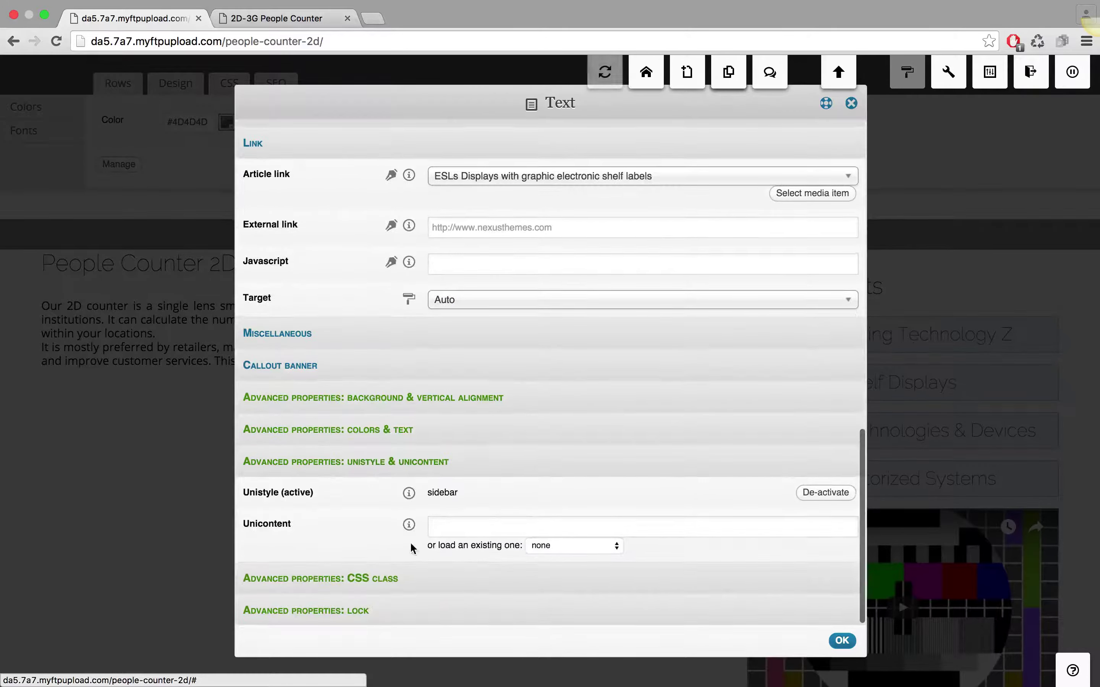
click(462, 518)
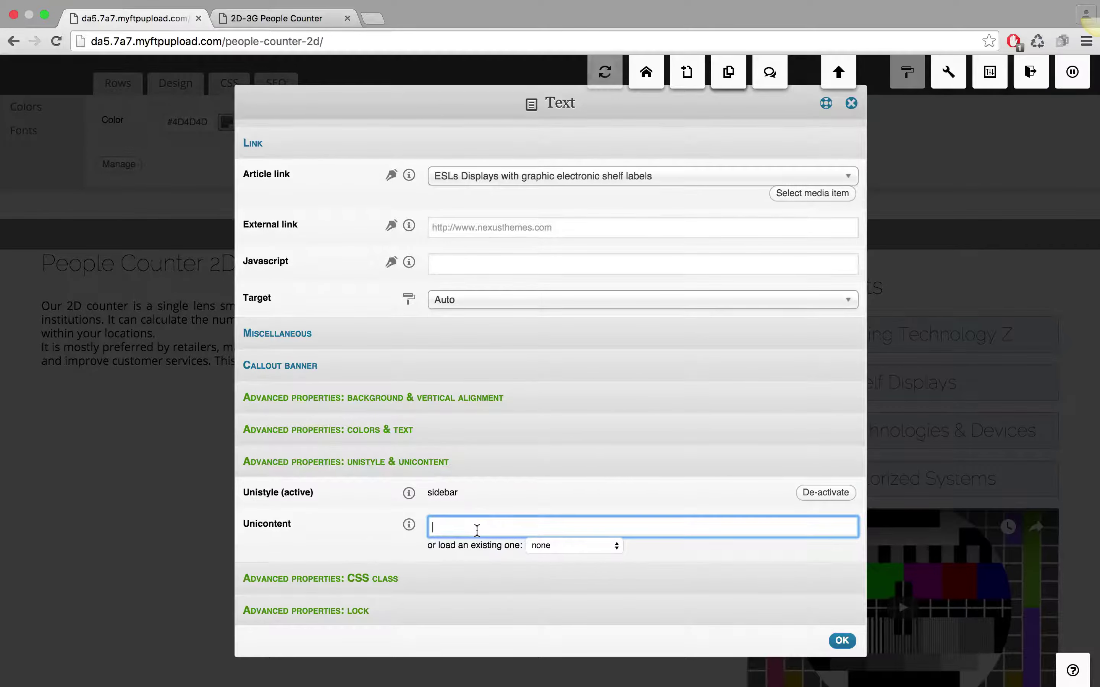
text(sdi)
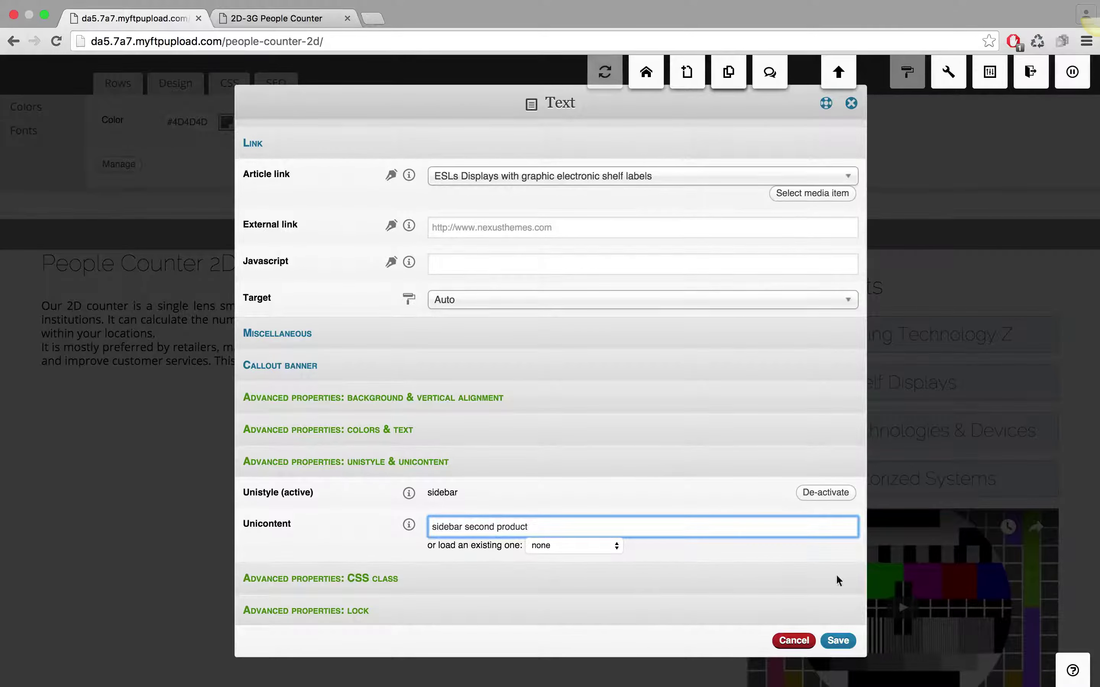
click(837, 640)
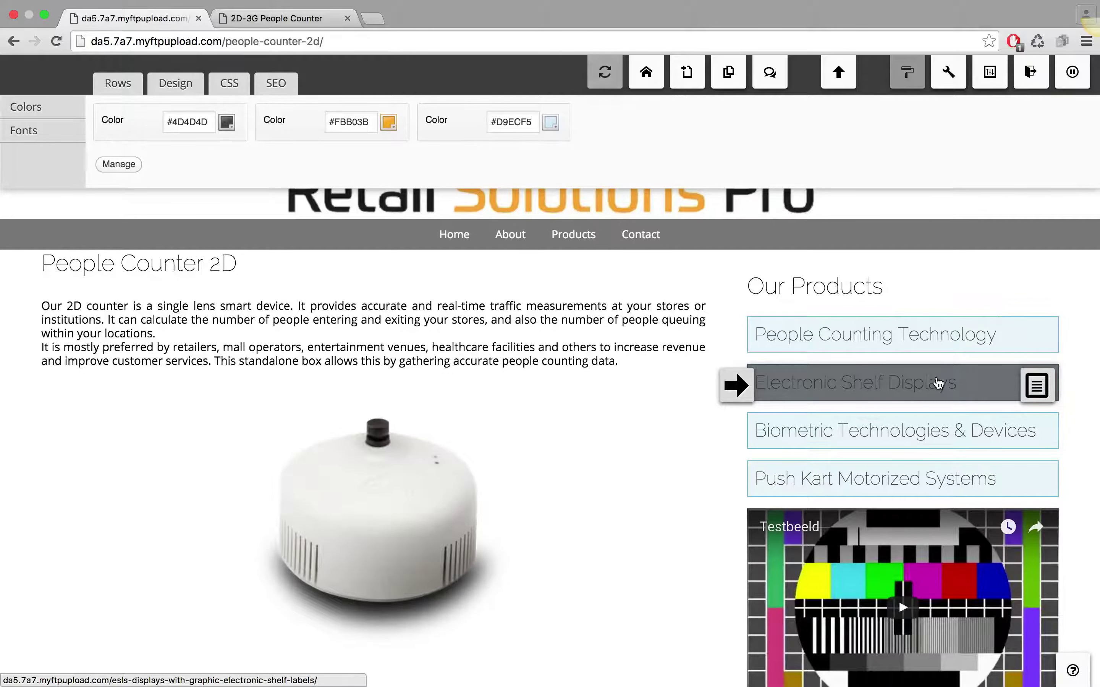
Copy the Electronic Shelf Displays box into the first empty sidebar row of the 2D-3G page.
click(1036, 386)
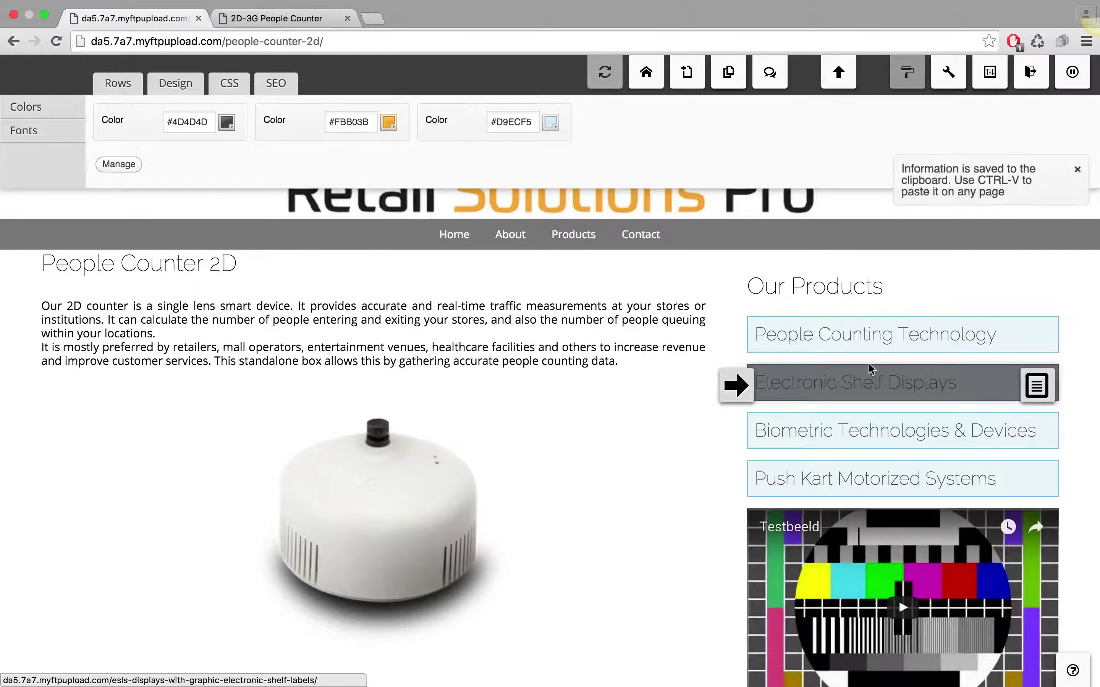
click(291, 17)
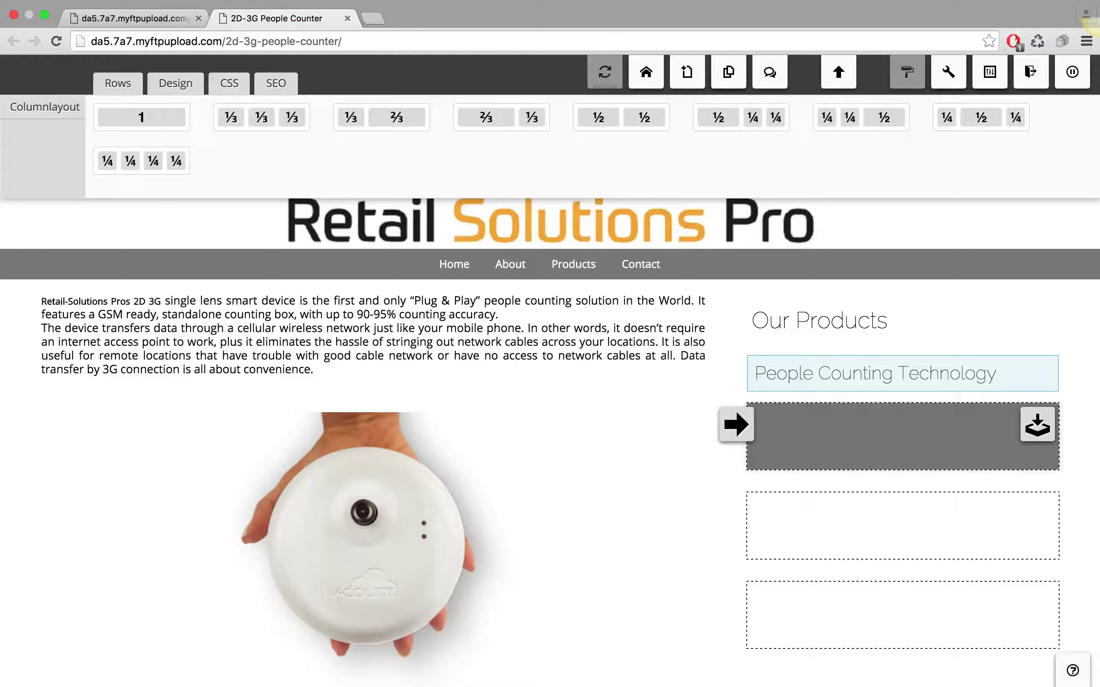
click(1037, 424)
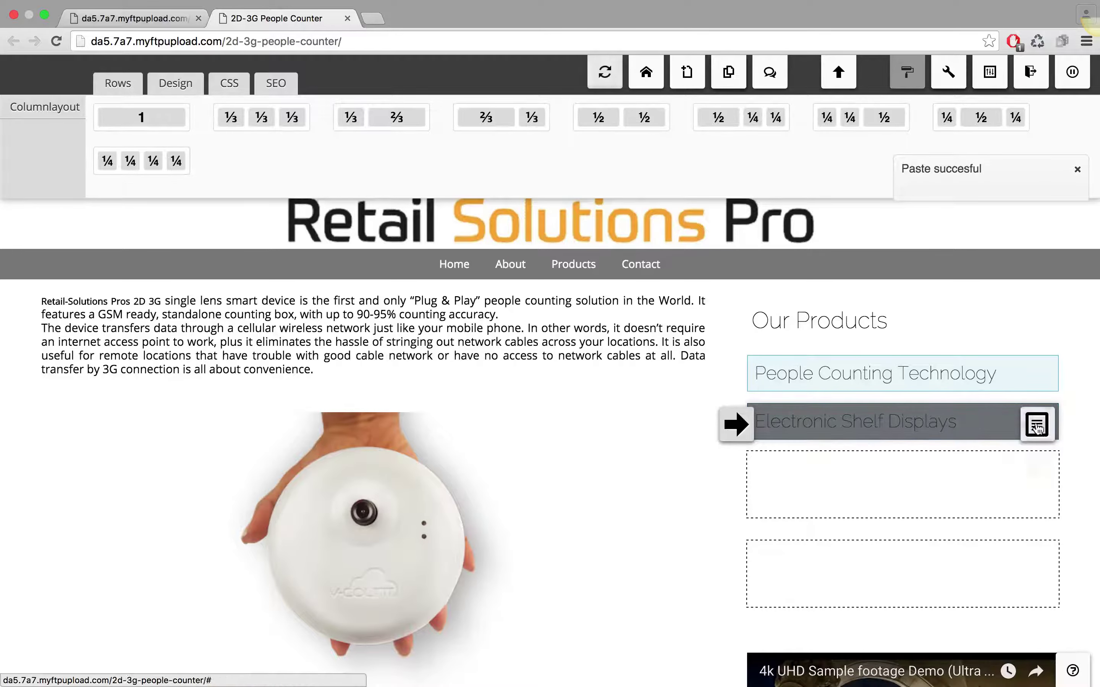
Change the title of the second product box on the 2D-3G page to "Electronic Shelf Displays ABC" and save it.
mouse_move(1038, 426)
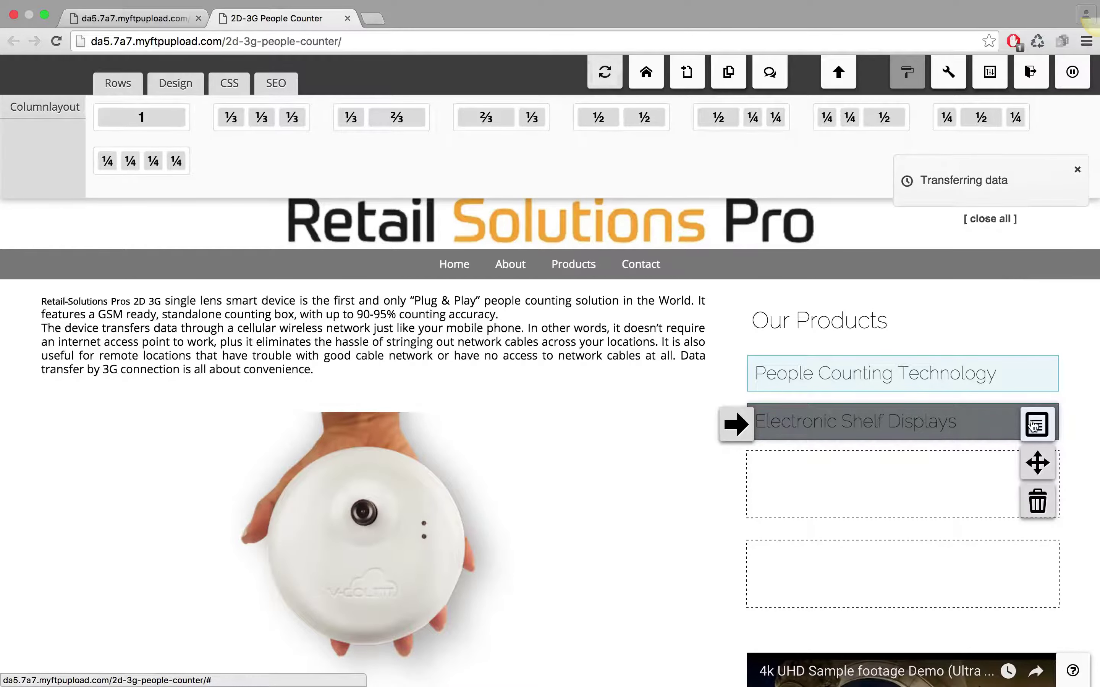
click(1037, 426)
click(626, 173)
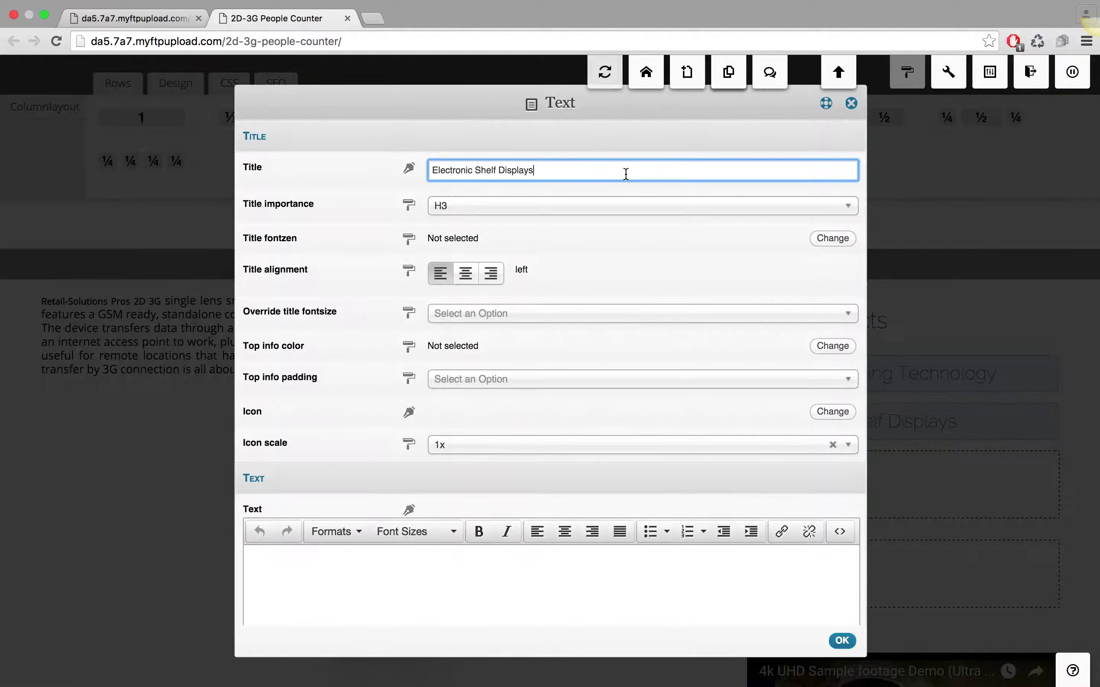
text(AB)
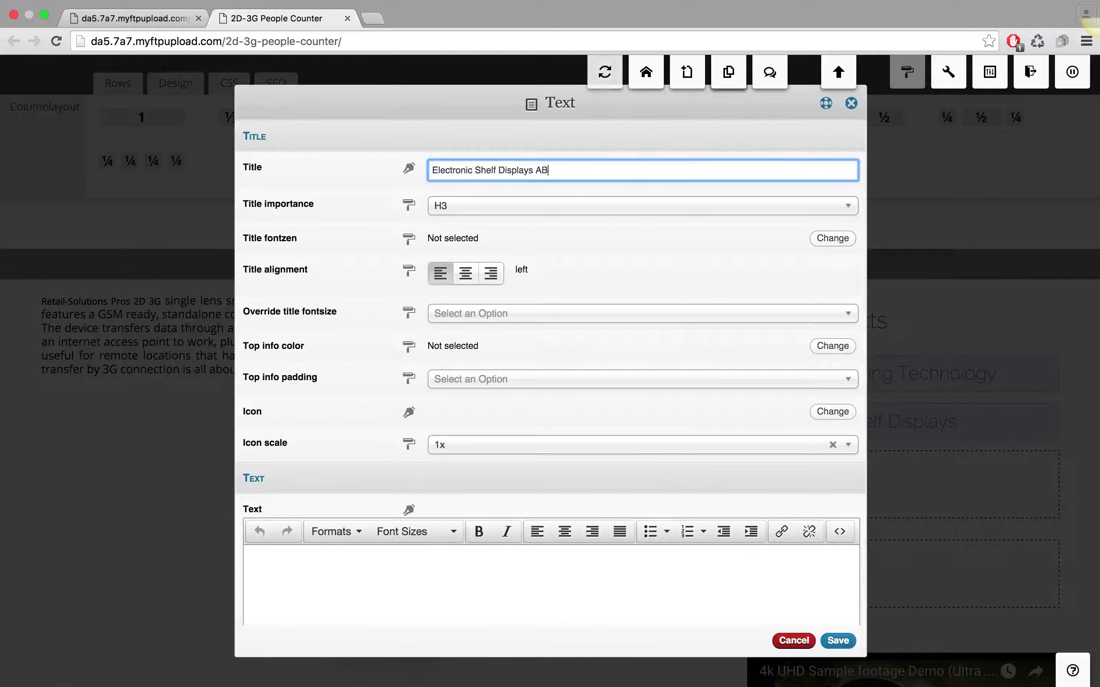
text(C)
click(838, 640)
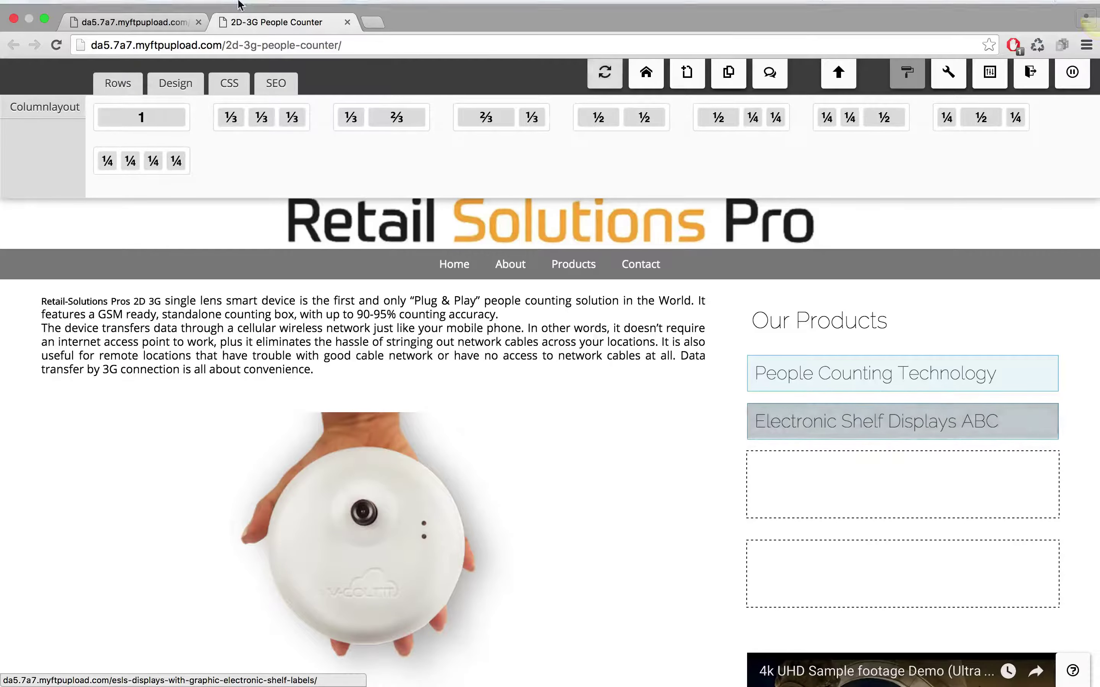
Reload the People Counter 2D page and set its second product box's title back to "Electronic Shelf Displays", saving the change.
click(118, 28)
click(58, 58)
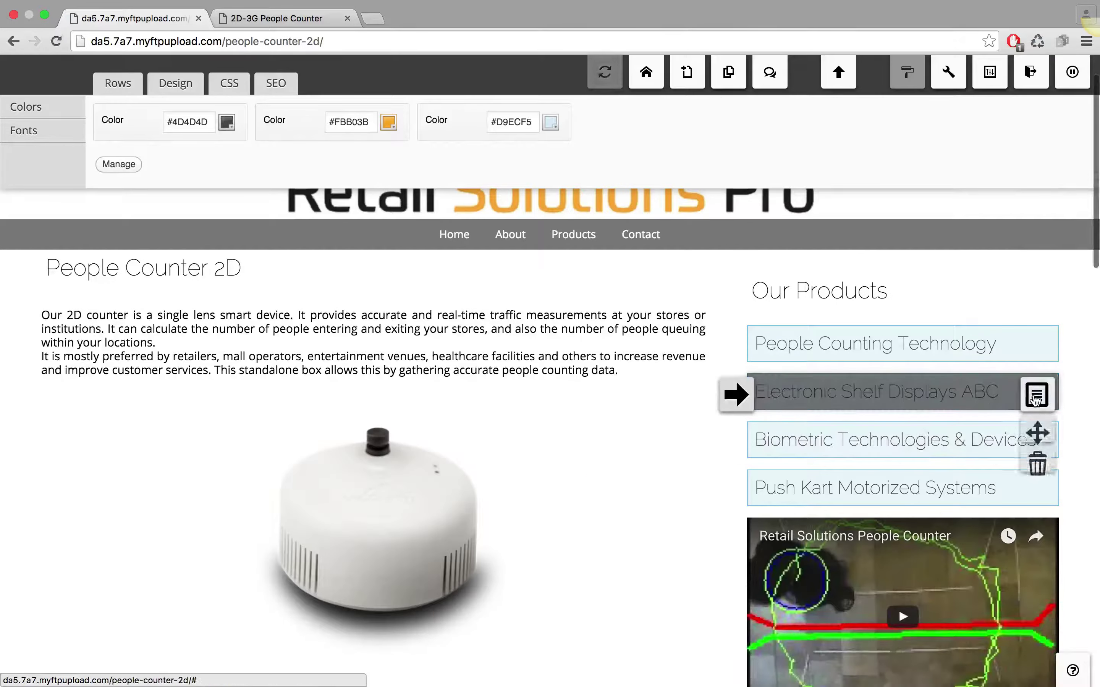
click(1036, 397)
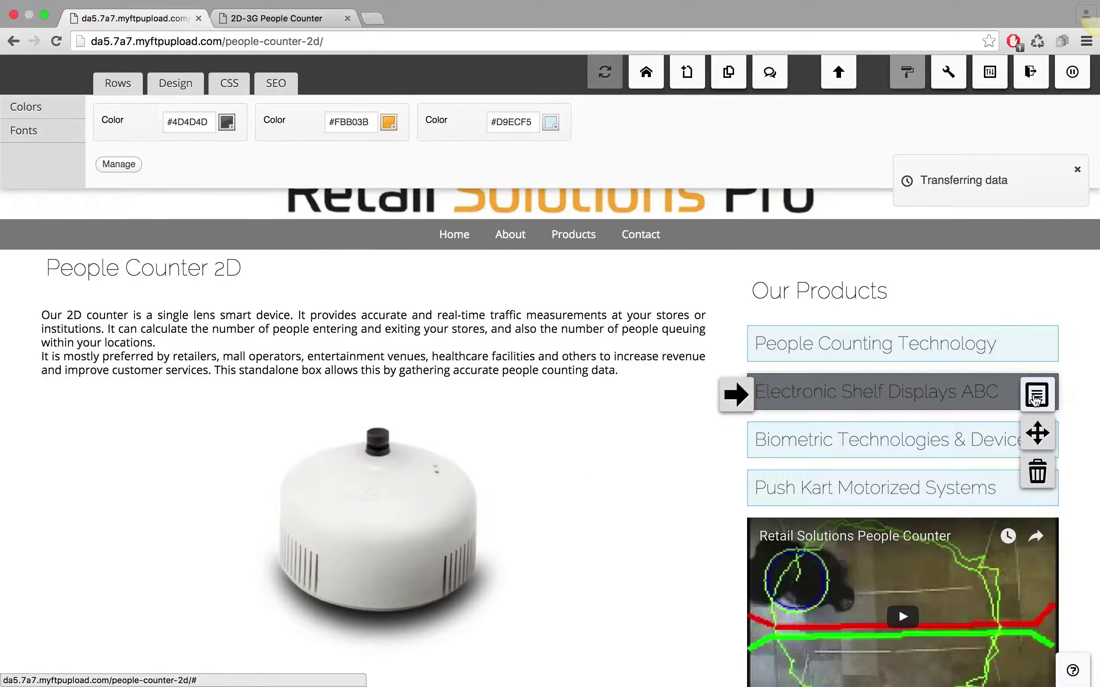
scroll(628, 394, down, 10)
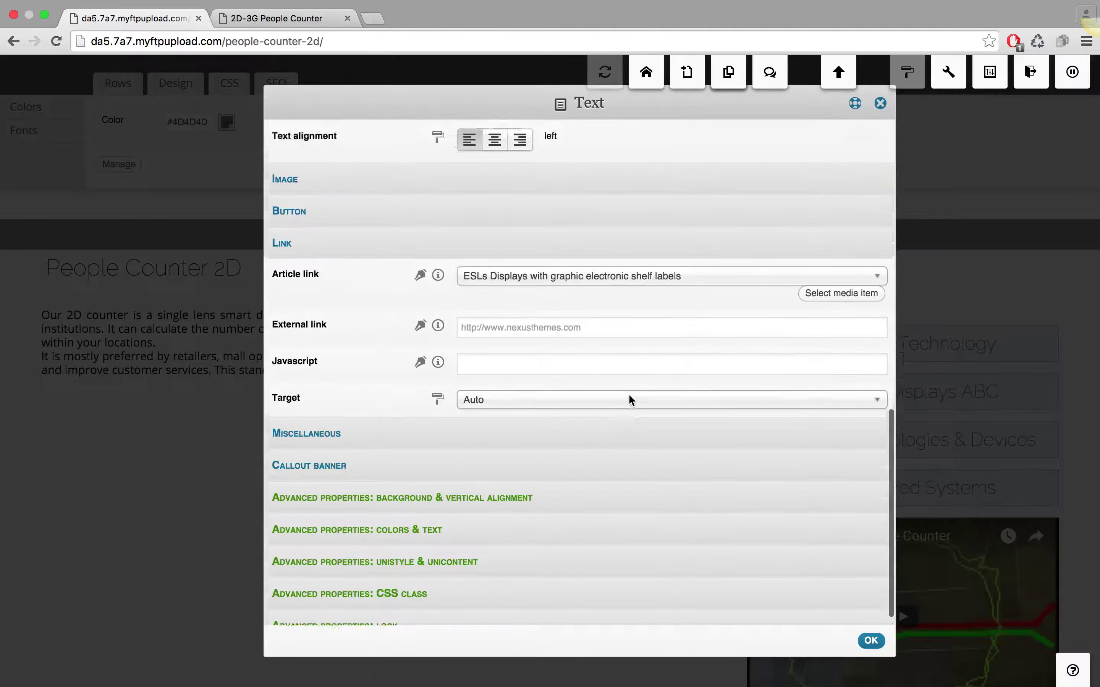
scroll(628, 394, up, 10)
click(569, 170)
key(BackSpace)
key(BackSpace)
key(BackSpace)
key(BackSpace)
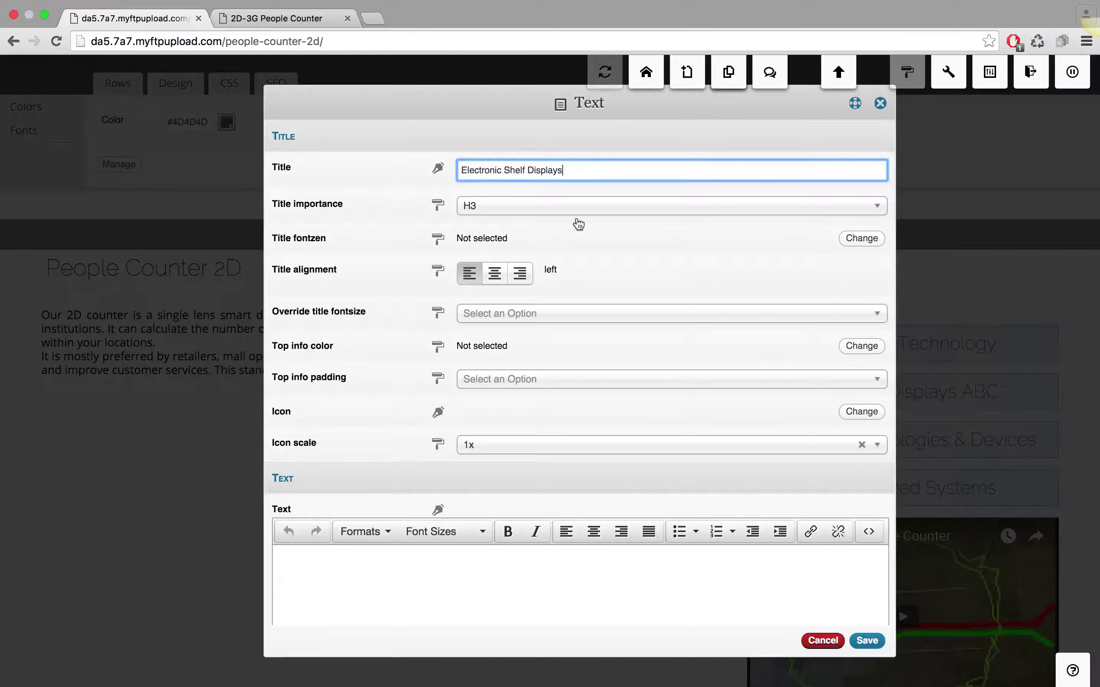
click(866, 640)
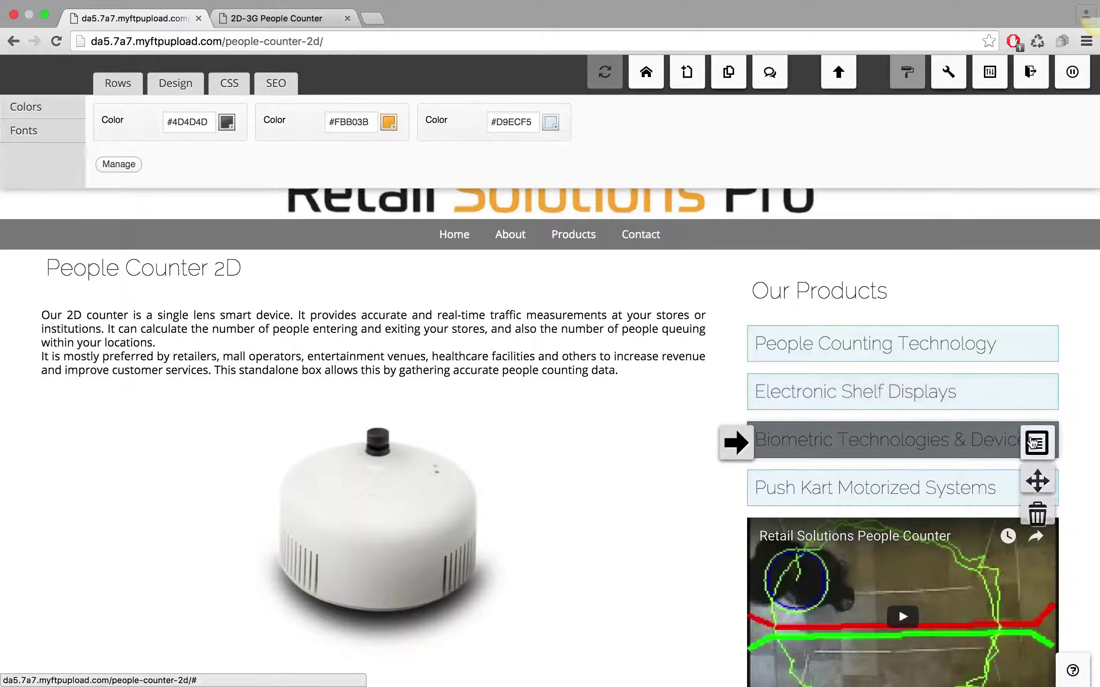
Assign the new unicontent "sidebar product three" to the Biometric Technologies & Devices box and save it.
click(1032, 442)
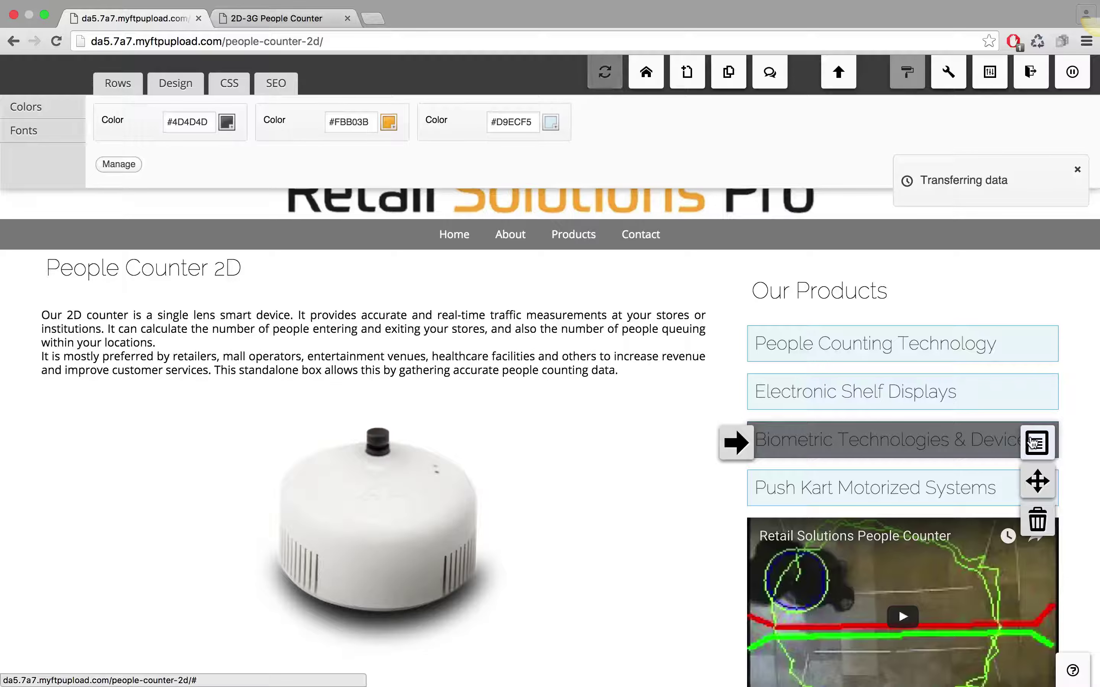
scroll(459, 486, down, 10)
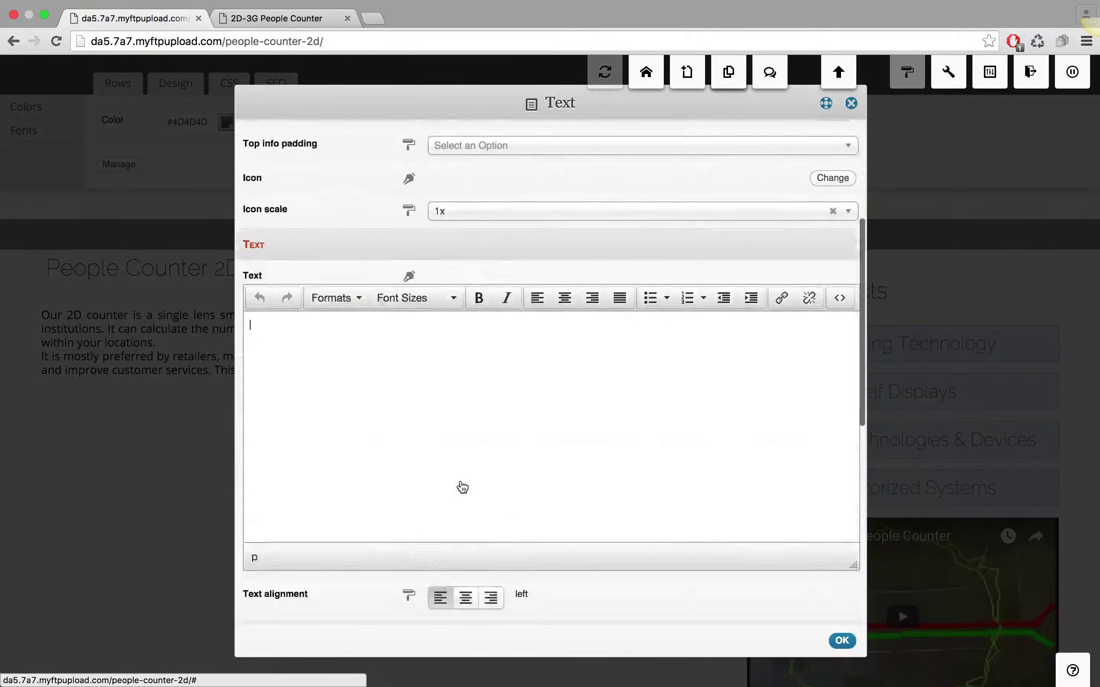
click(397, 550)
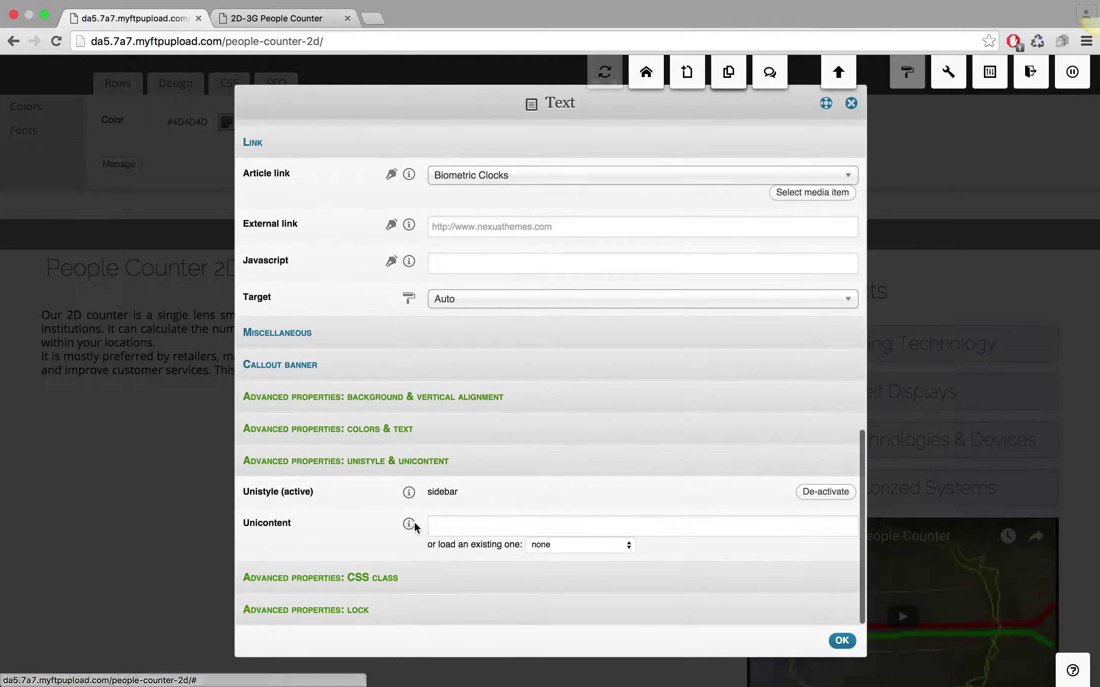
click(444, 523)
text(sidebar product three)
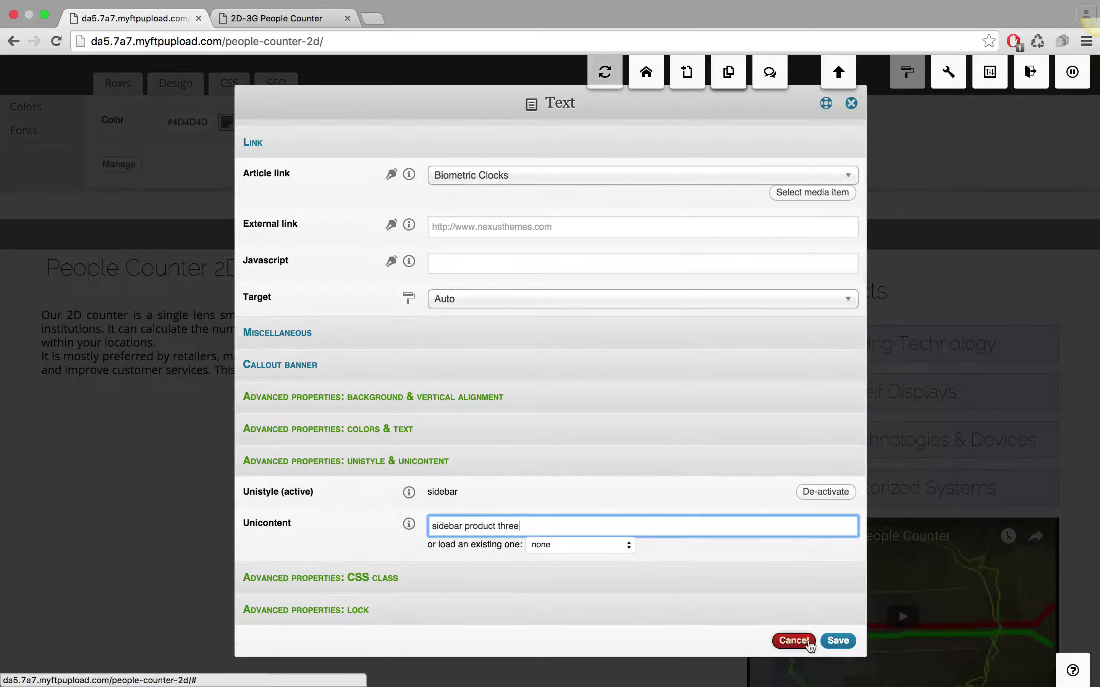
click(837, 640)
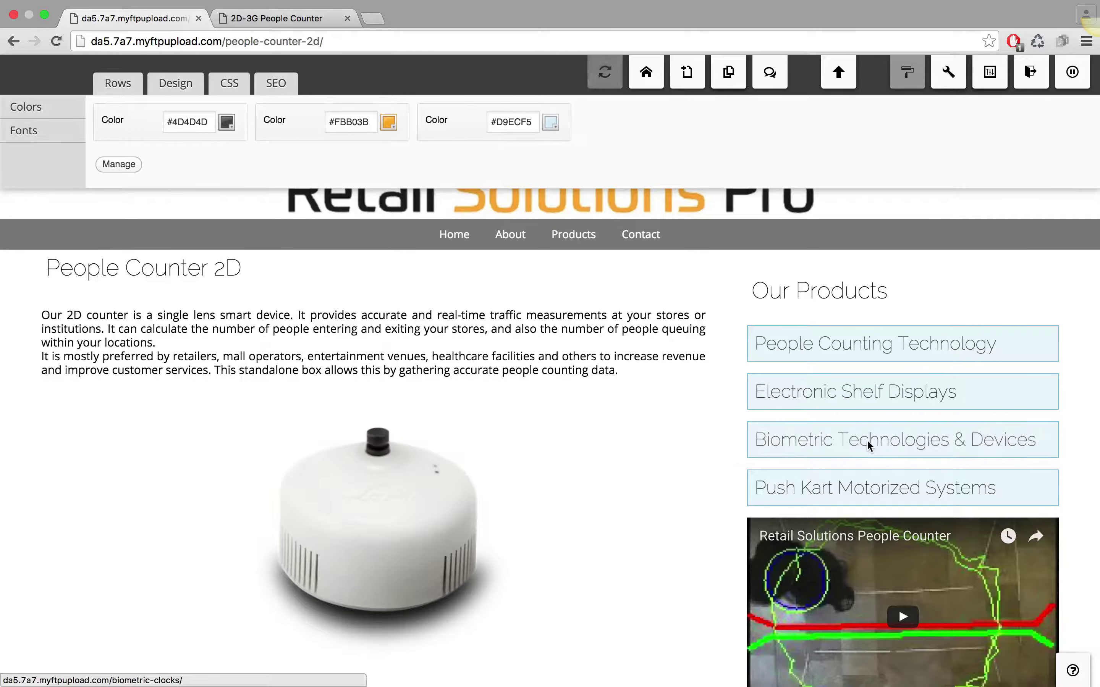
Copy the Biometric Technologies & Devices box into the next empty sidebar row of the 2D-3G page.
mouse_move(867, 443)
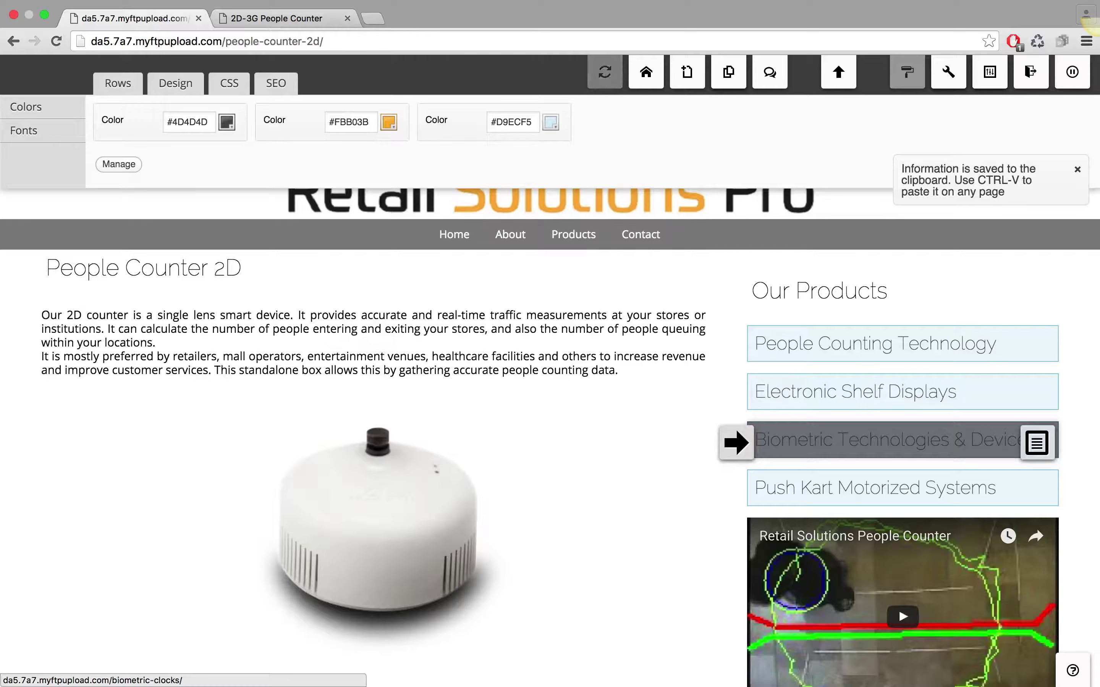
key(ctrl+Tab)
mouse_move(853, 481)
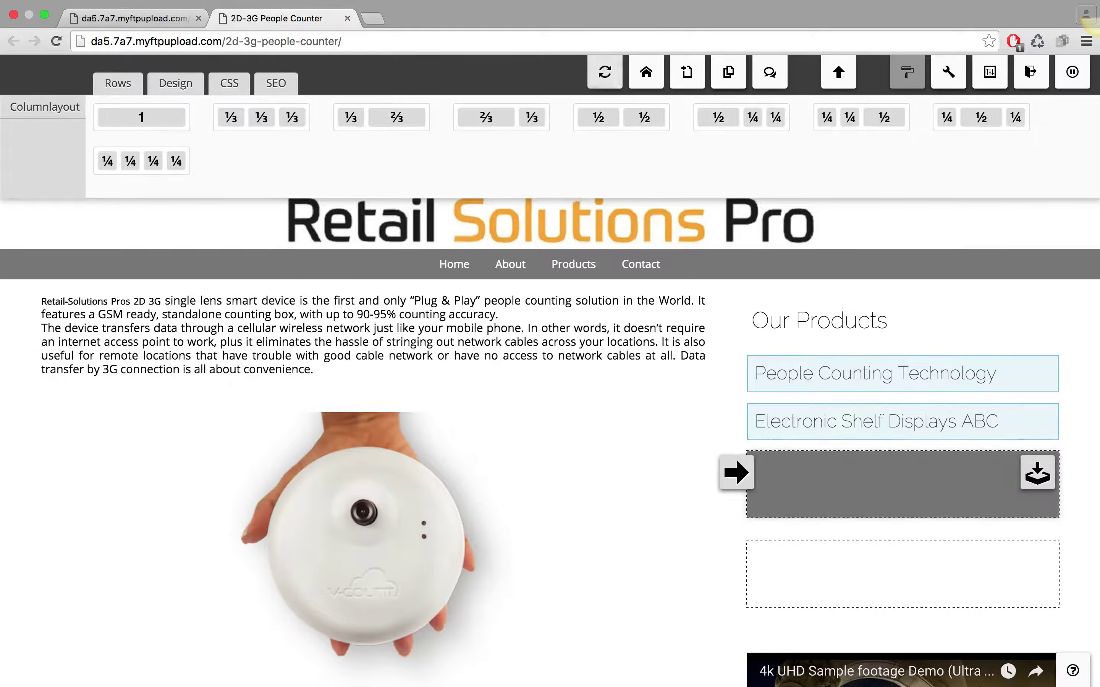
key(ctrl+v)
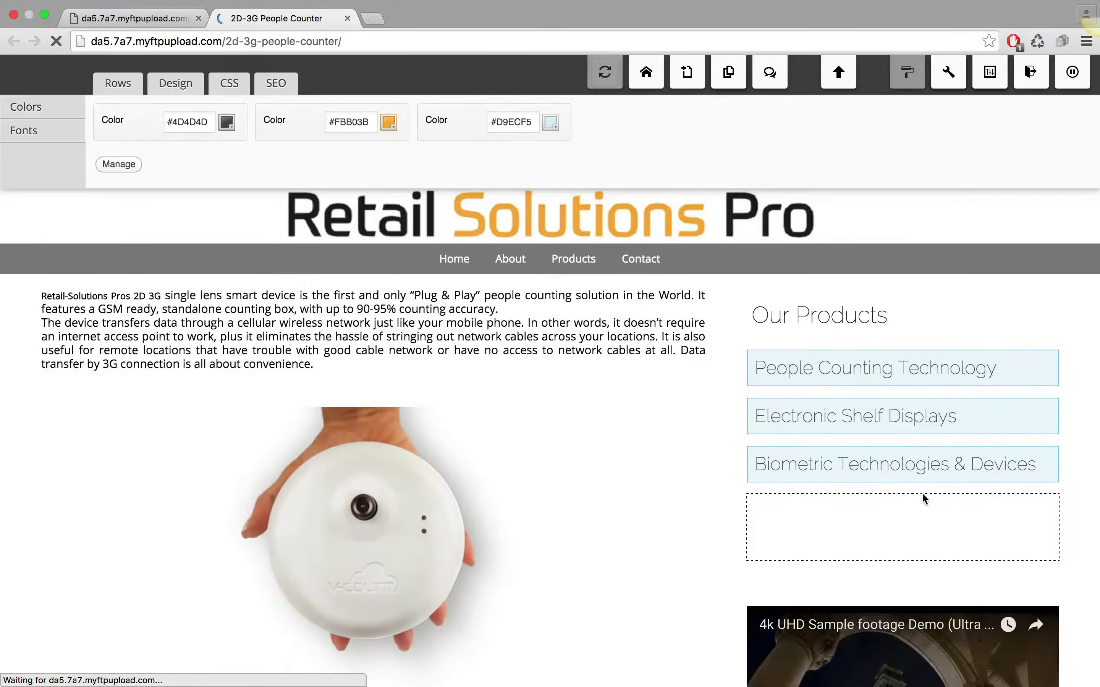
Assign the new unicontent "sidebar product four" to the Push Kart Motorized Systems box on the People Counter 2D page and save it.
mouse_move(858, 406)
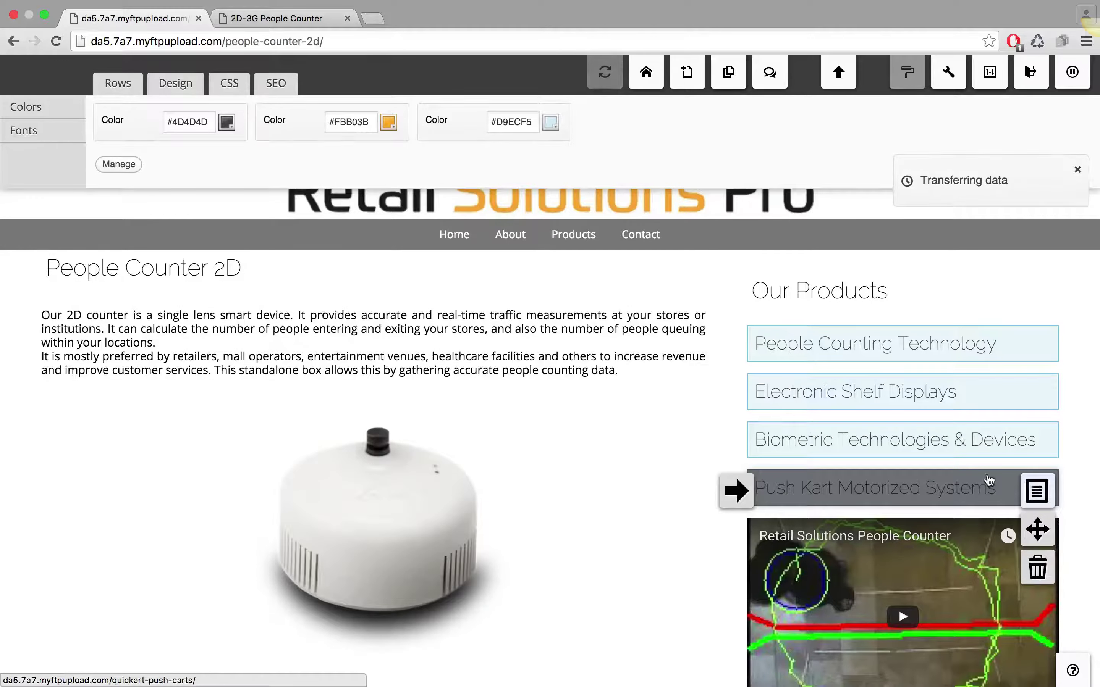
mouse_move(557, 391)
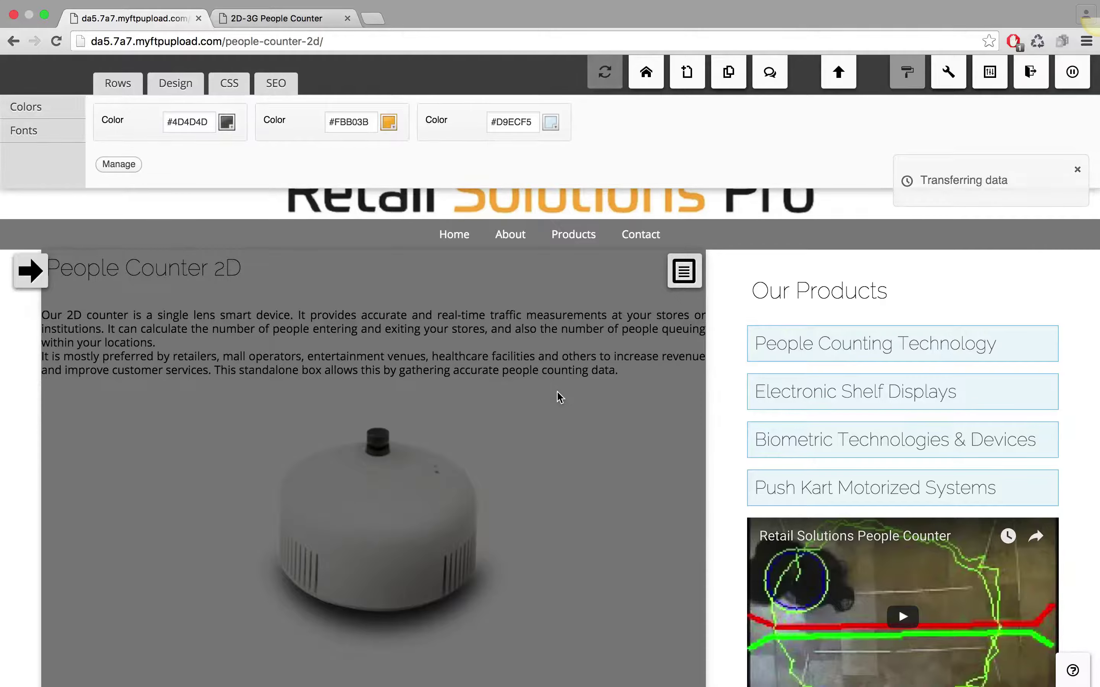
click(557, 392)
scroll(537, 466, down, 5)
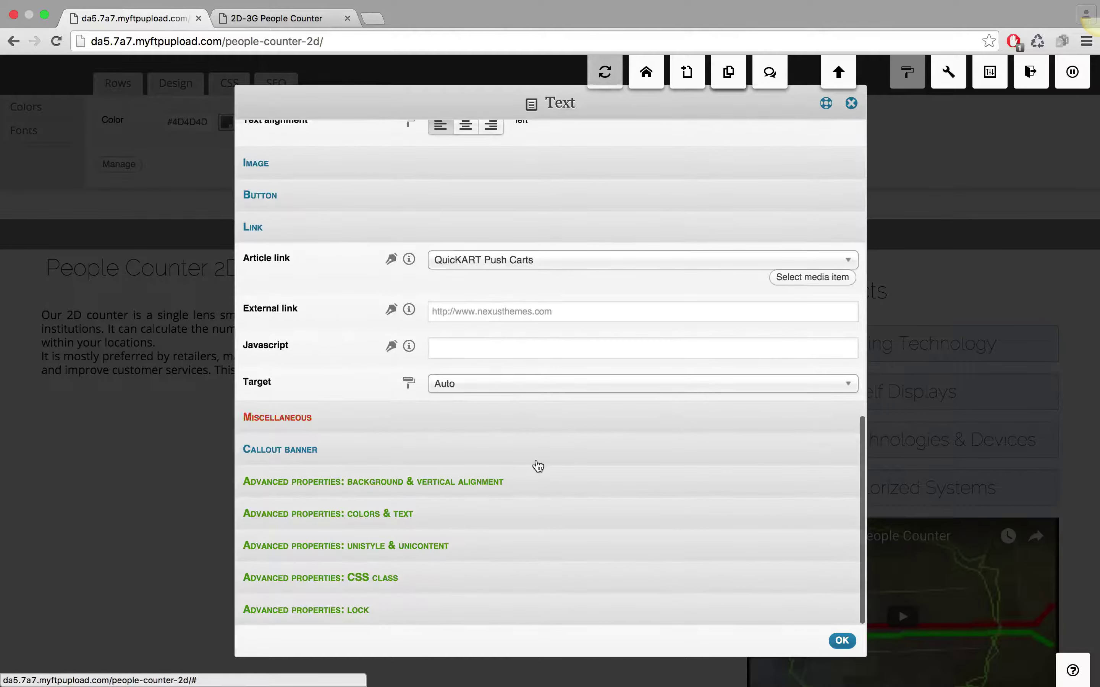
click(432, 549)
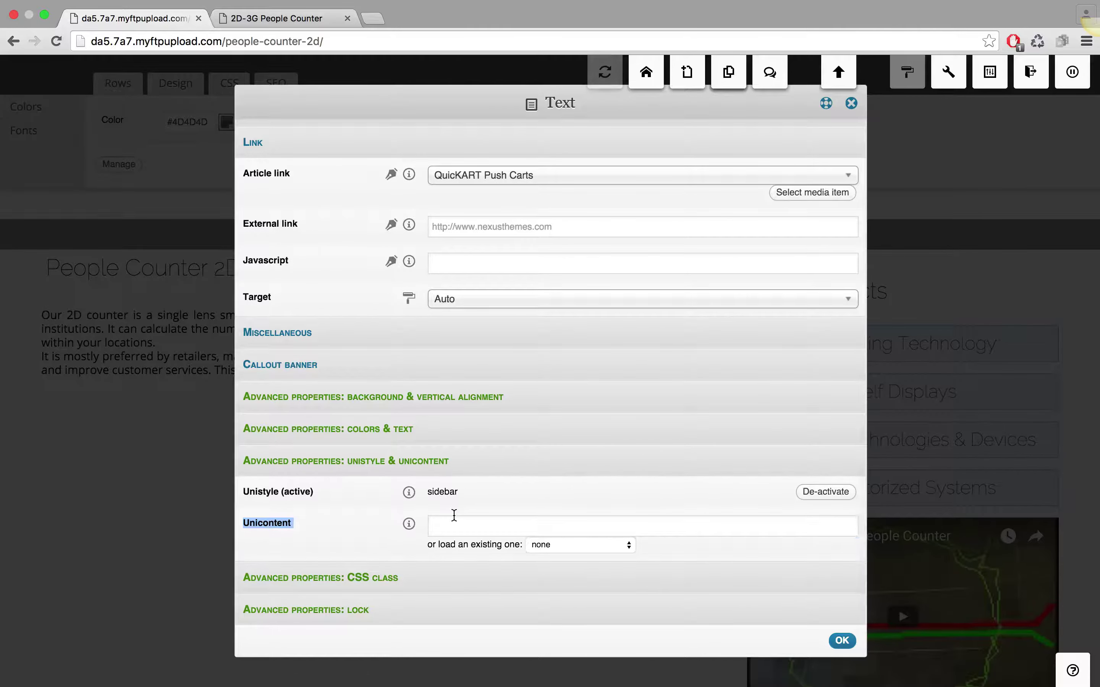
click(453, 522)
text(sidebar product)
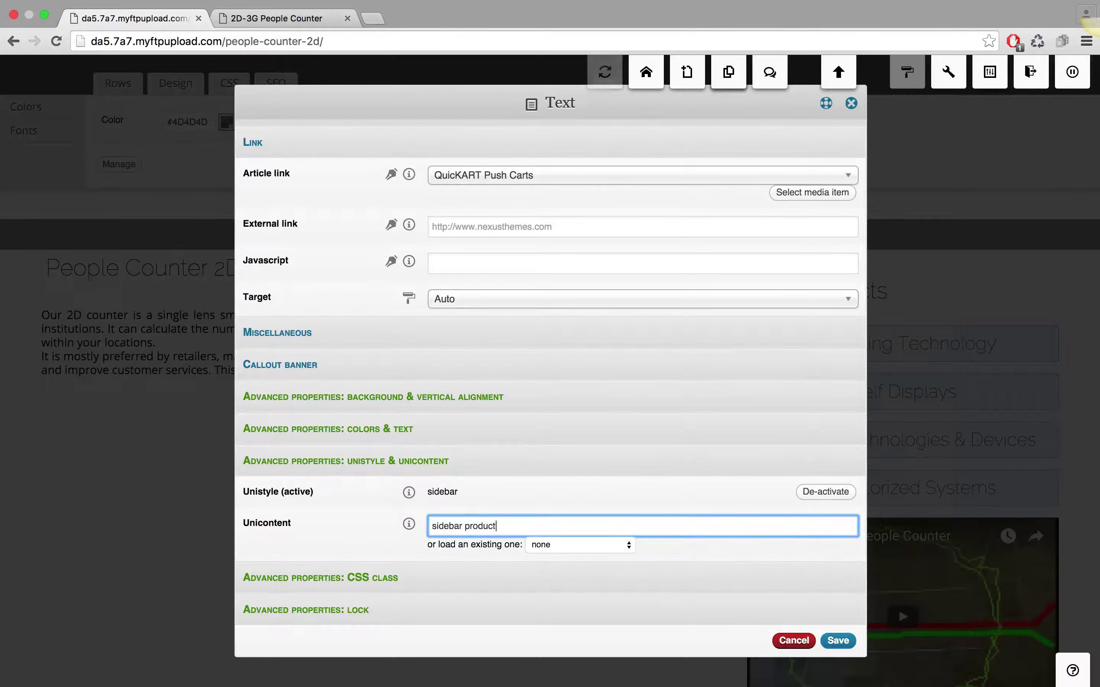
text( four)
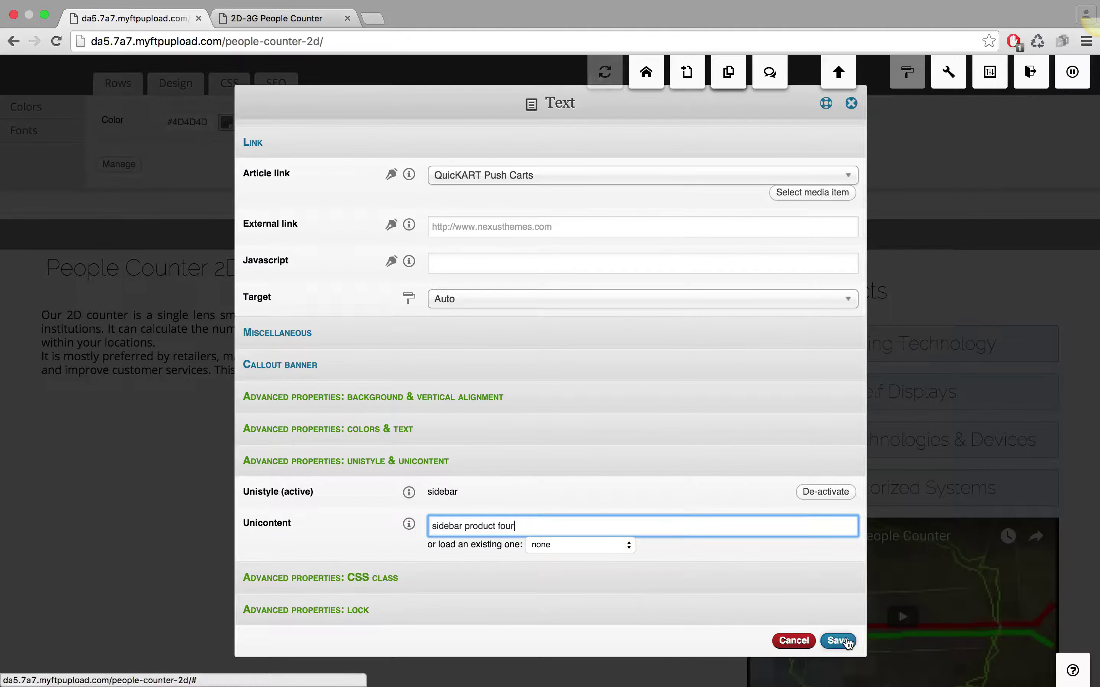
click(837, 641)
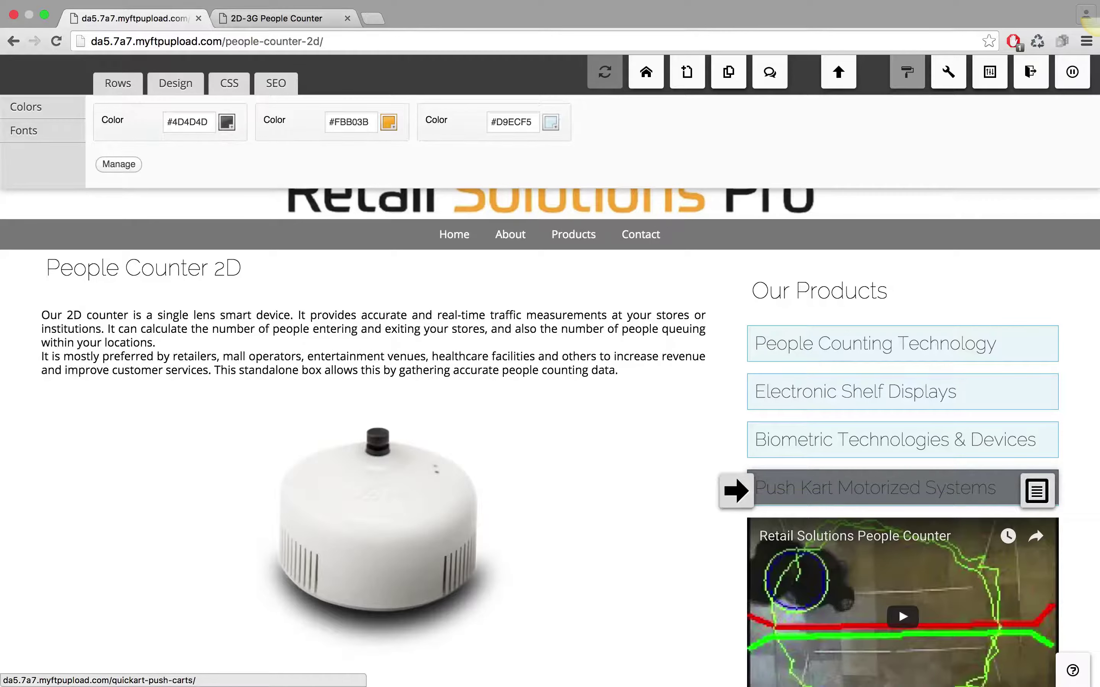
Copy the Push Kart Motorized Systems box from the People Counter 2D page into the empty sidebar row of the 2D-3G page.
key(super+c)
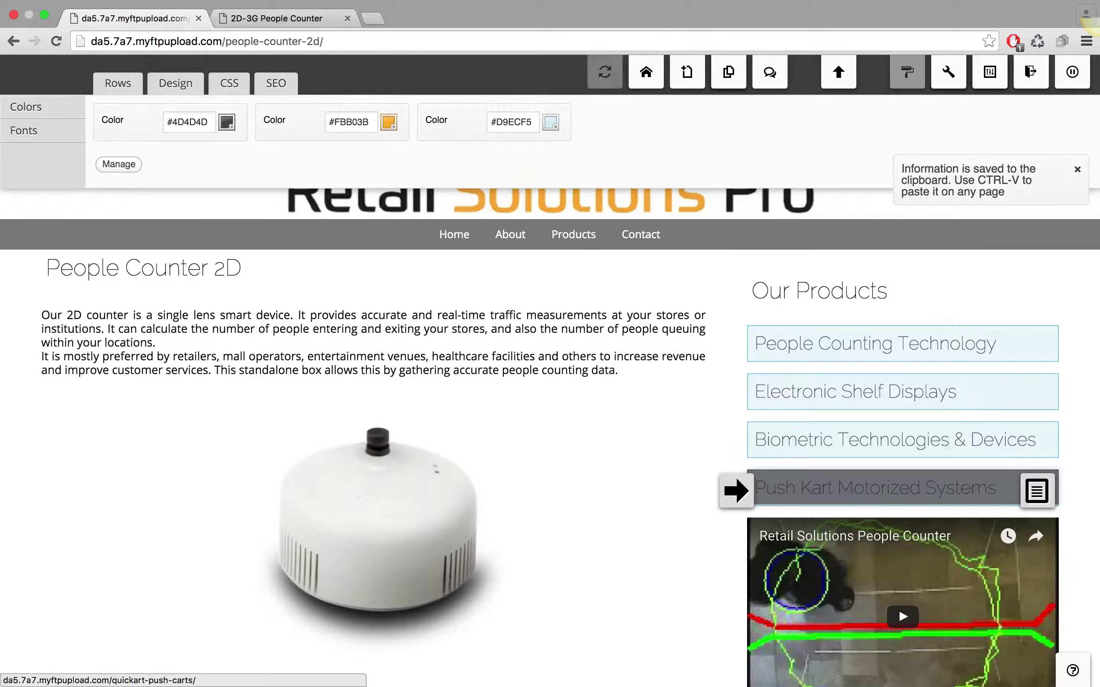
key(ctrl+Tab)
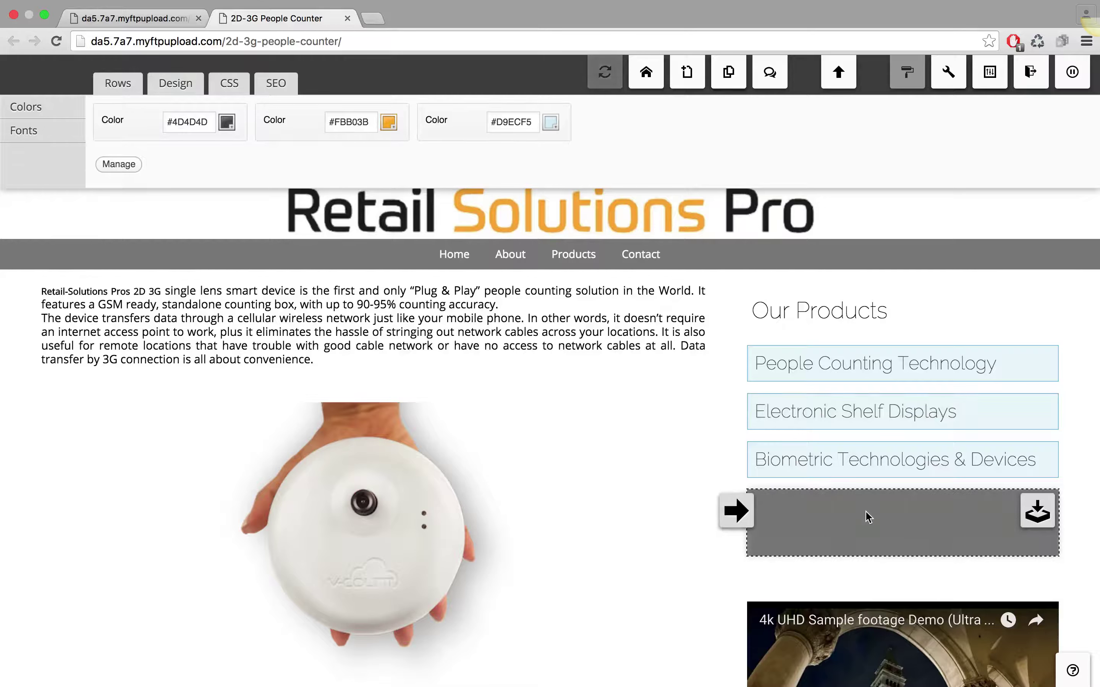
key(super+v)
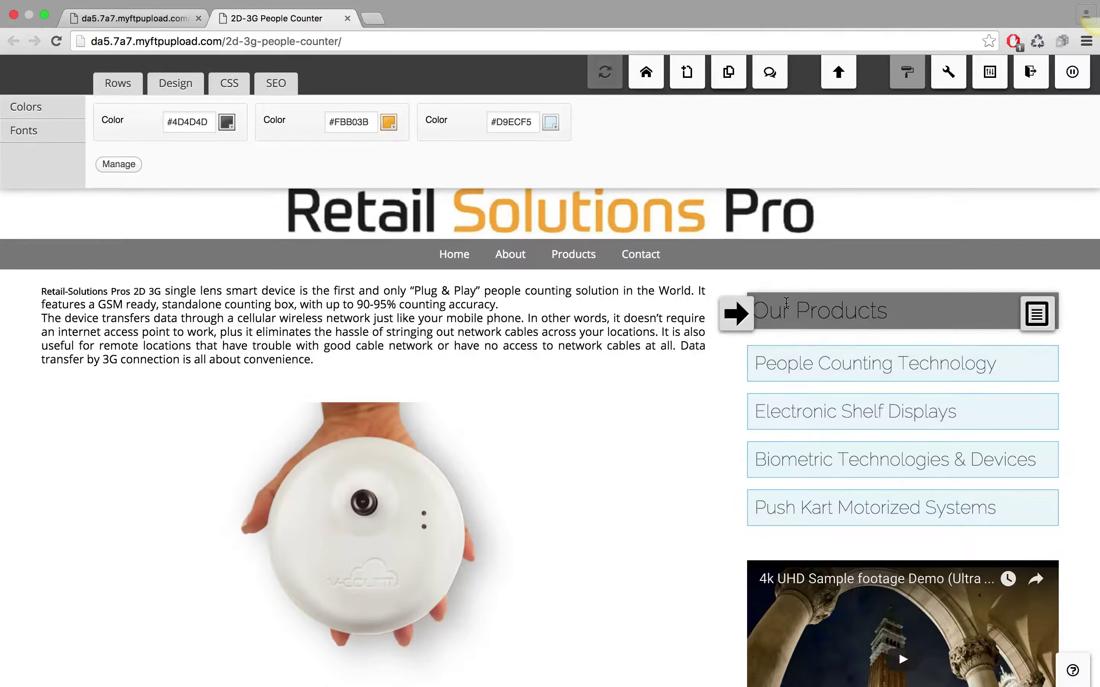
Assign the new unicontent "sidebar products title" to the Our Products heading on the People Counter 2D page and save it.
key(ctrl+shift+Tab)
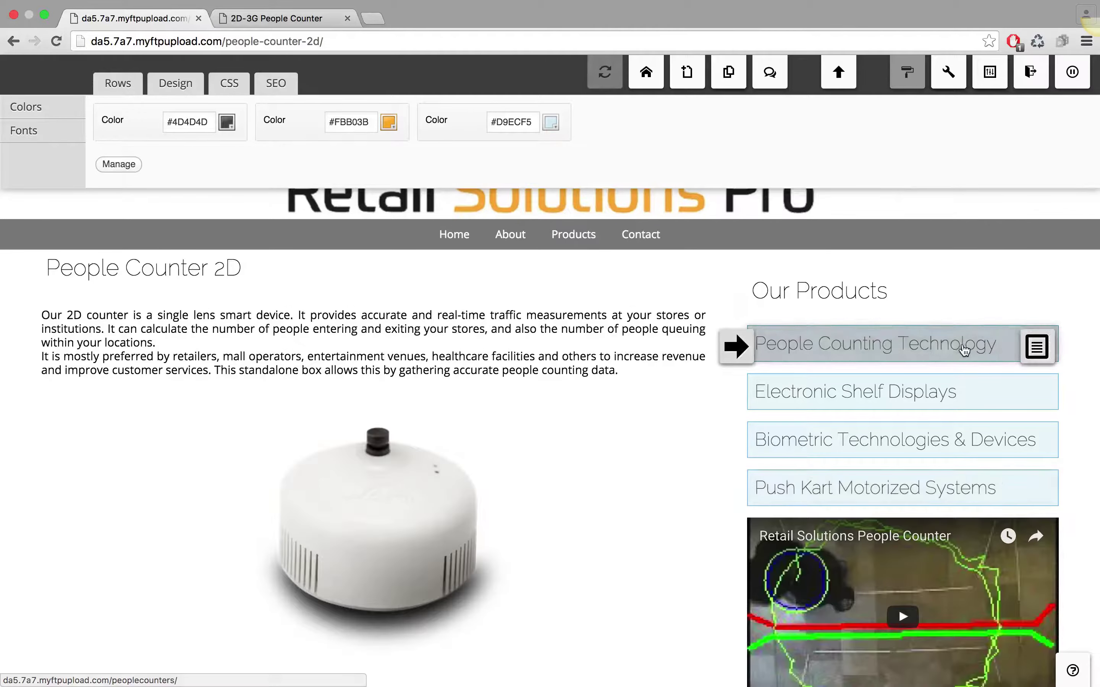
click(1035, 295)
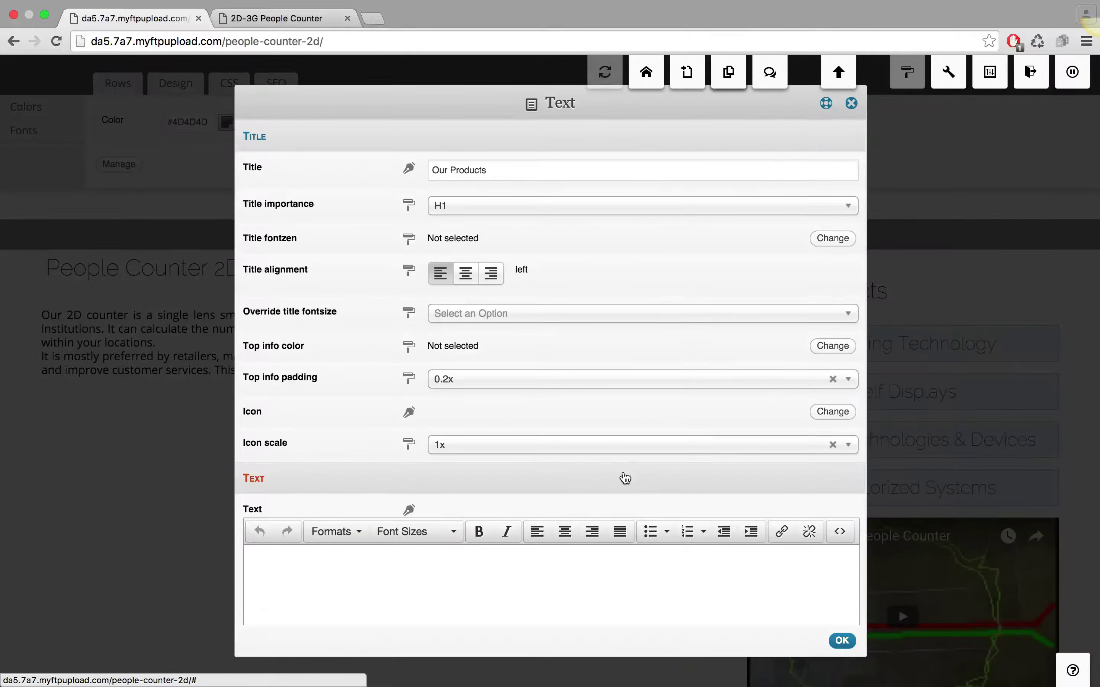
click(625, 477)
click(442, 541)
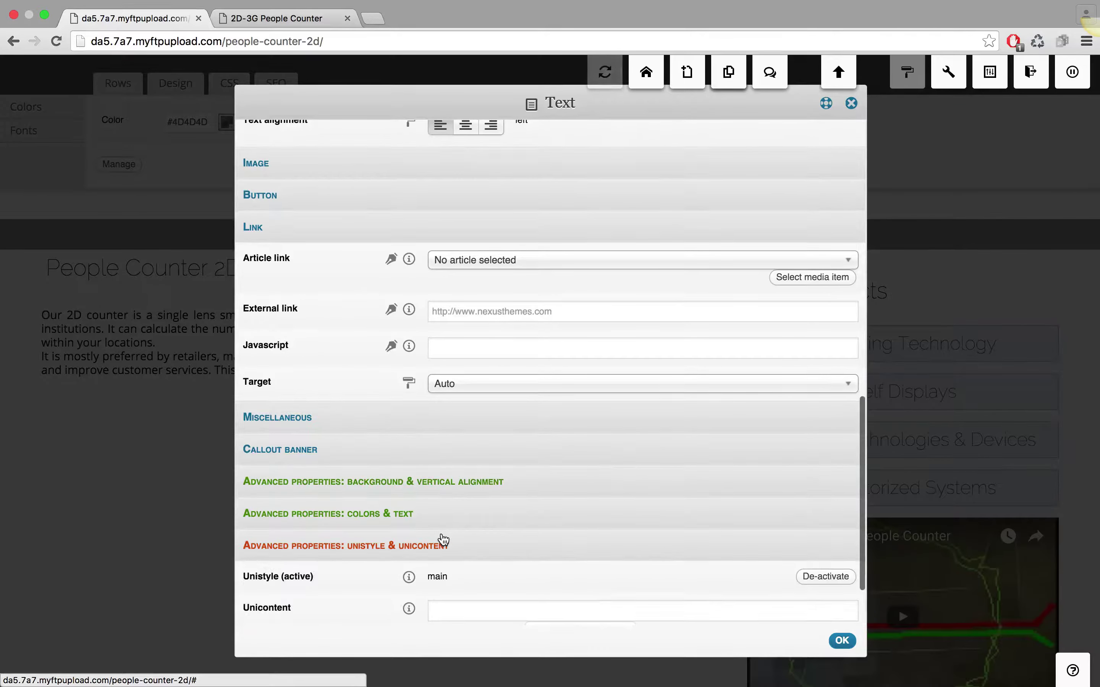
scroll(594, 600, down, 4)
click(455, 524)
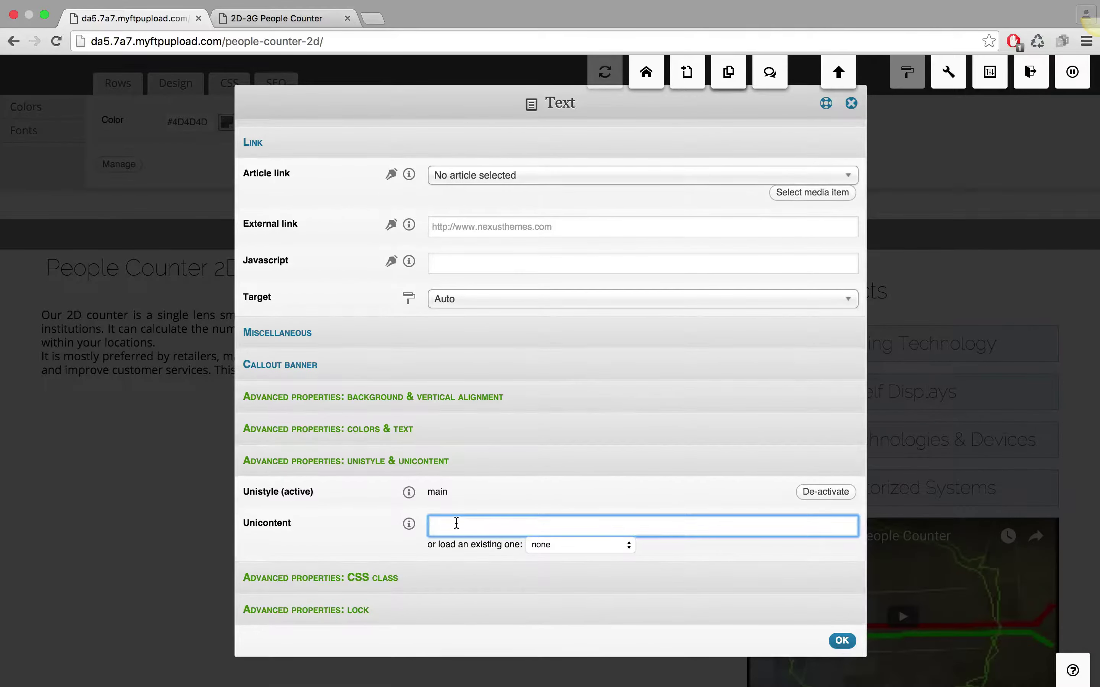
text(sidebar )
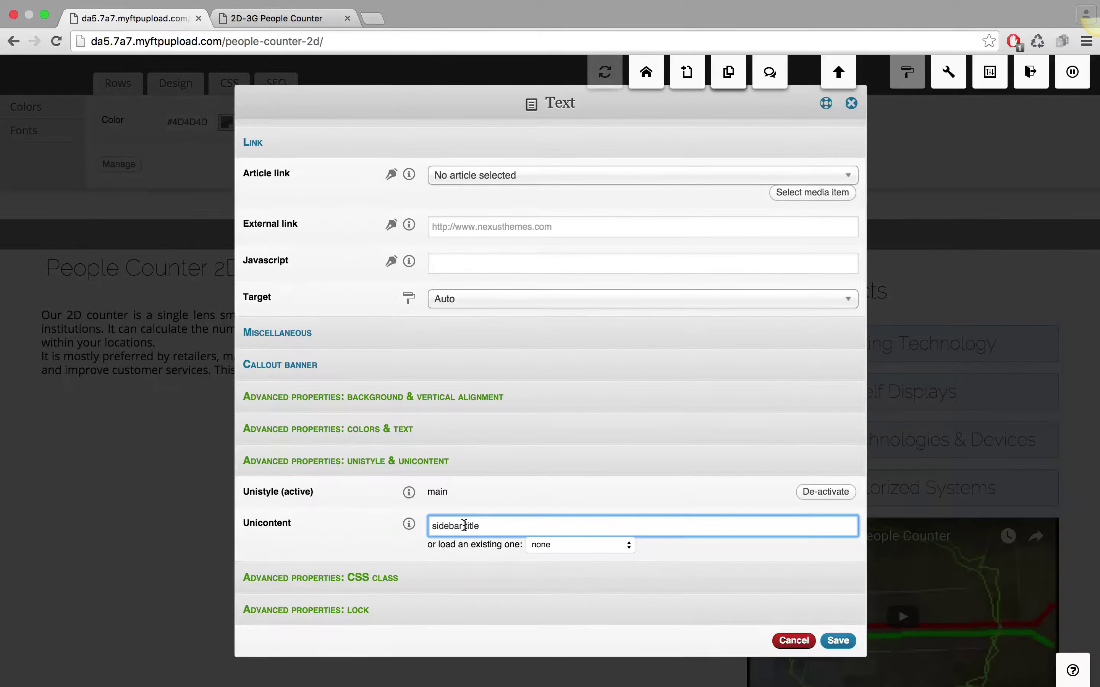
text(products)
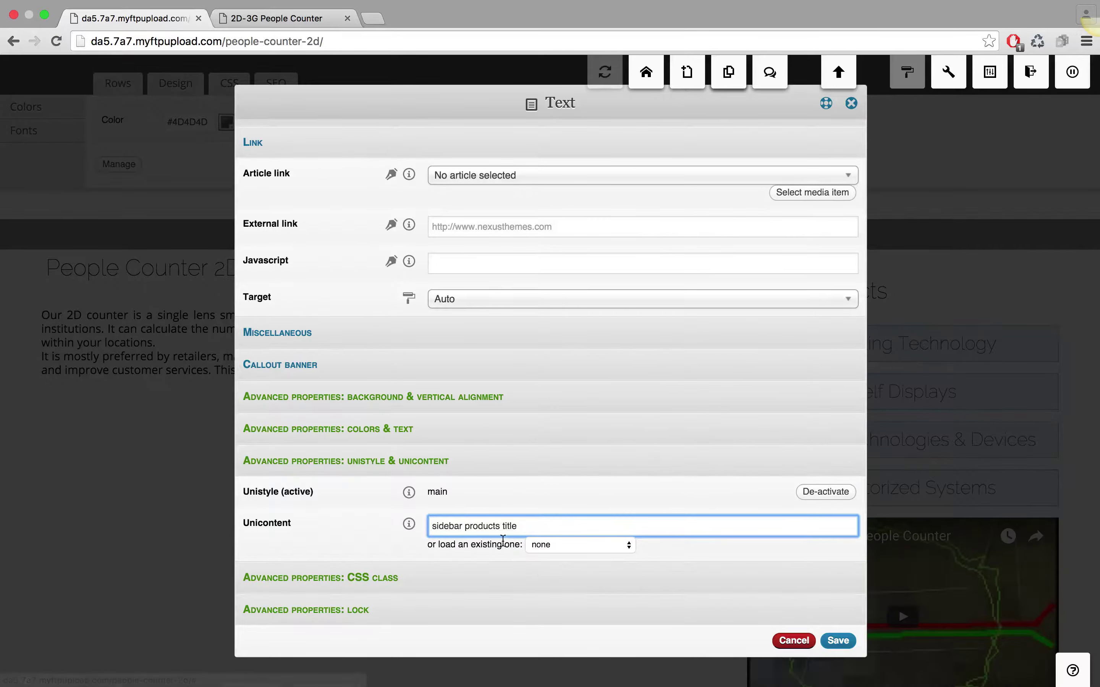
click(840, 641)
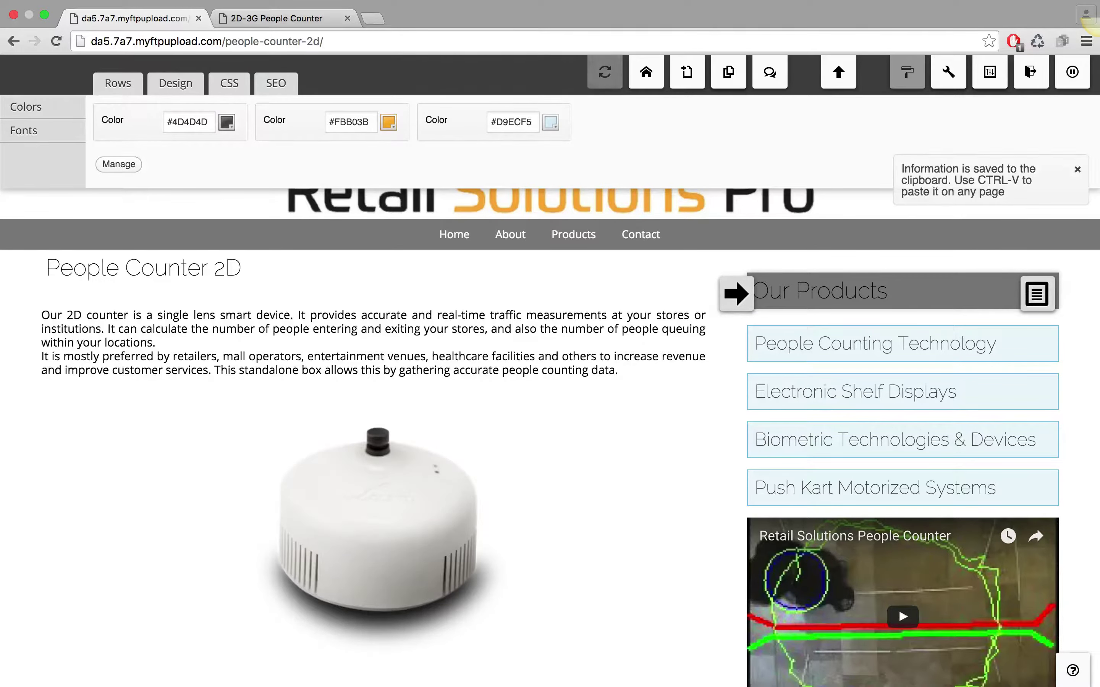
Paste the copied Our Products heading over the existing sidebar heading on the 2D-3G page.
click(293, 19)
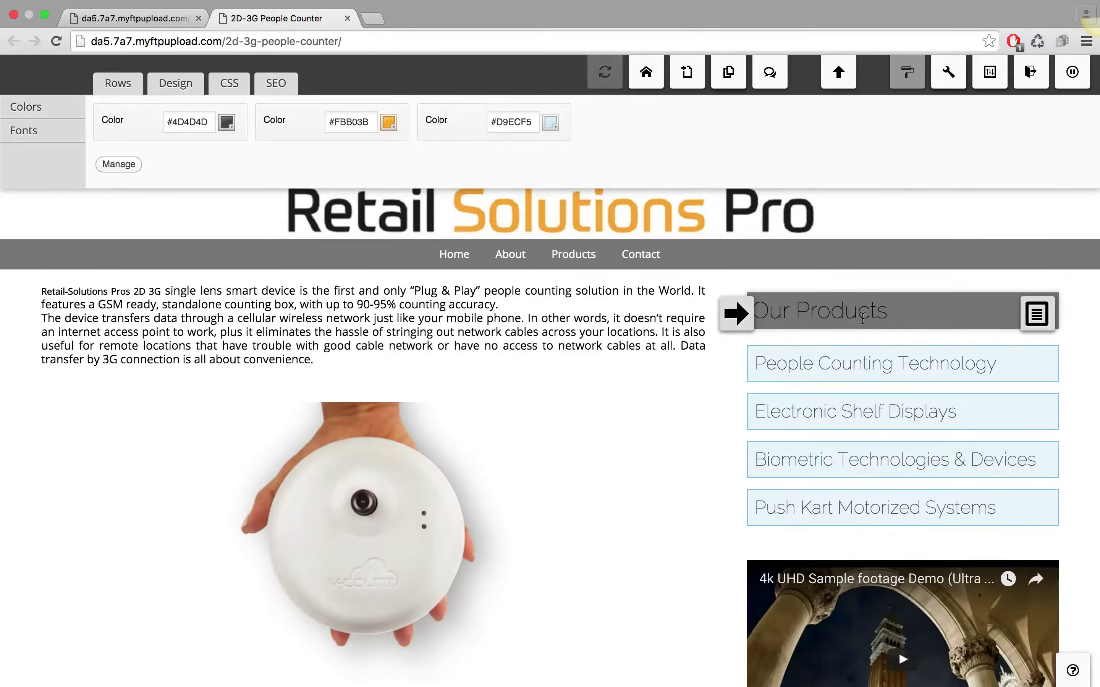
click(736, 313)
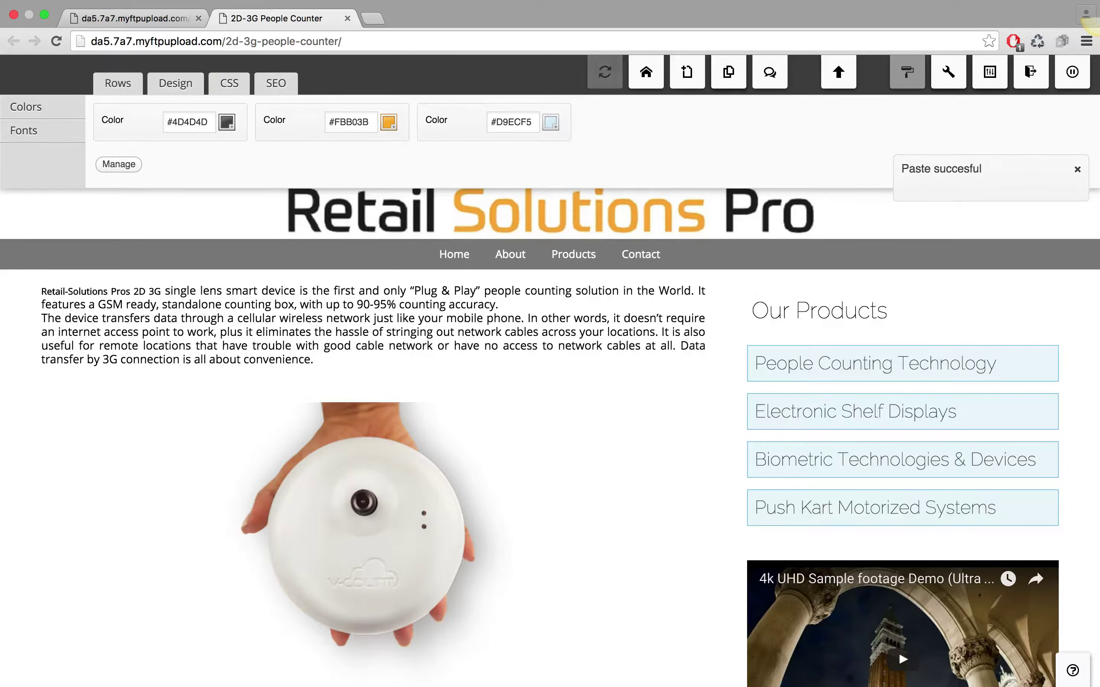
mouse_move(854, 265)
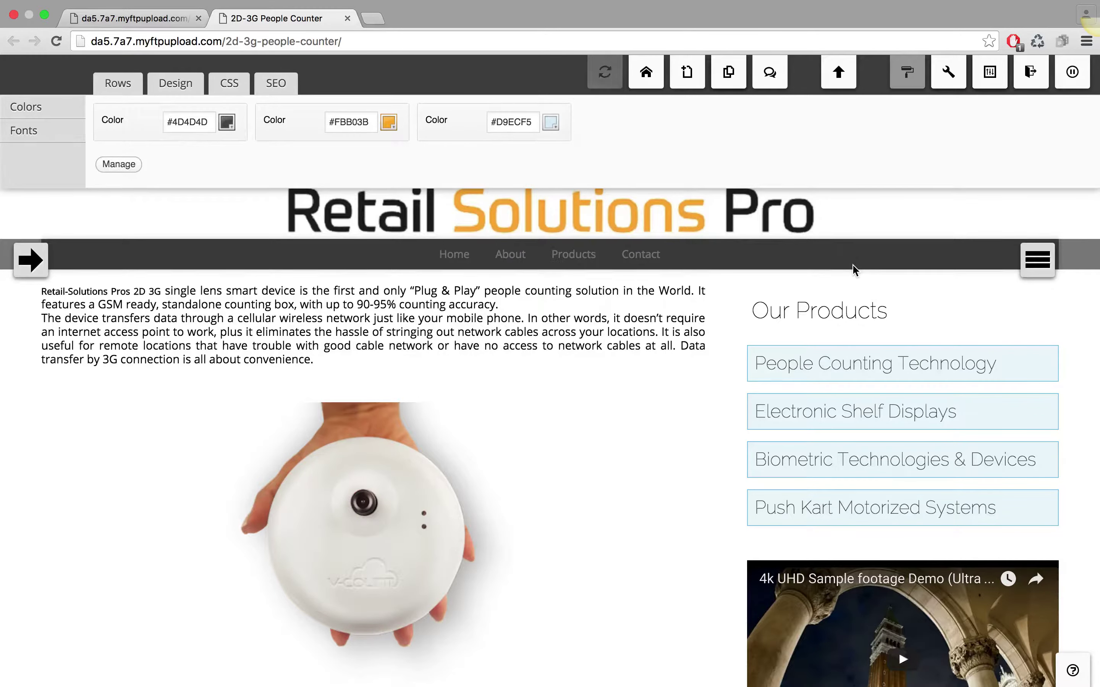
mouse_move(847, 363)
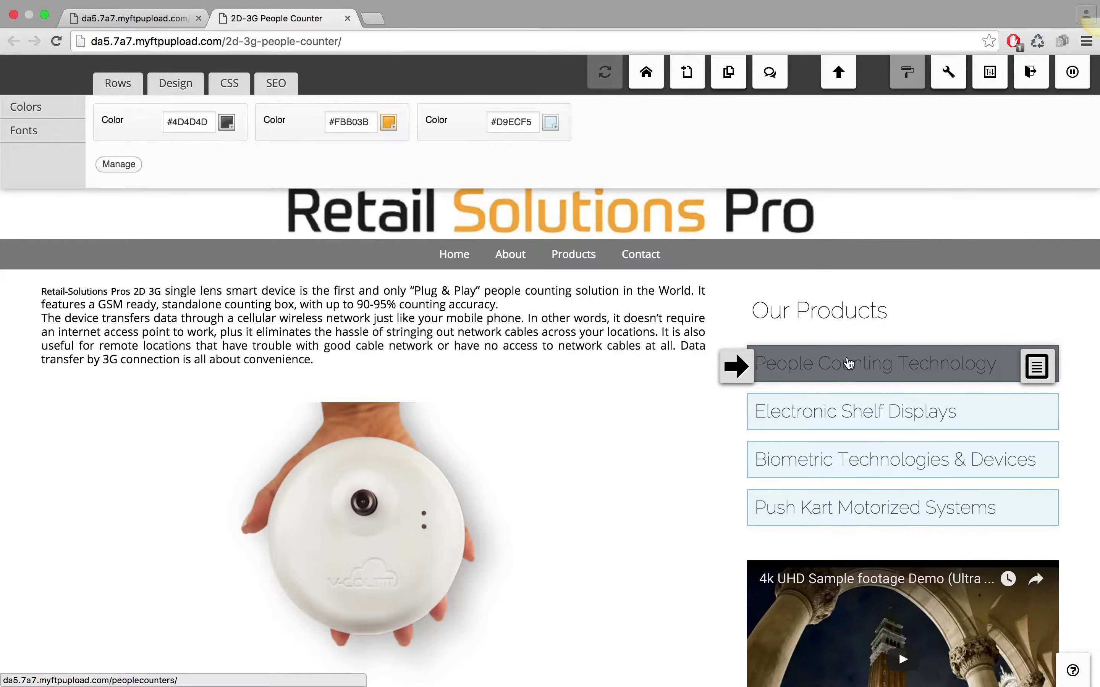
scroll(848, 364, down, 3)
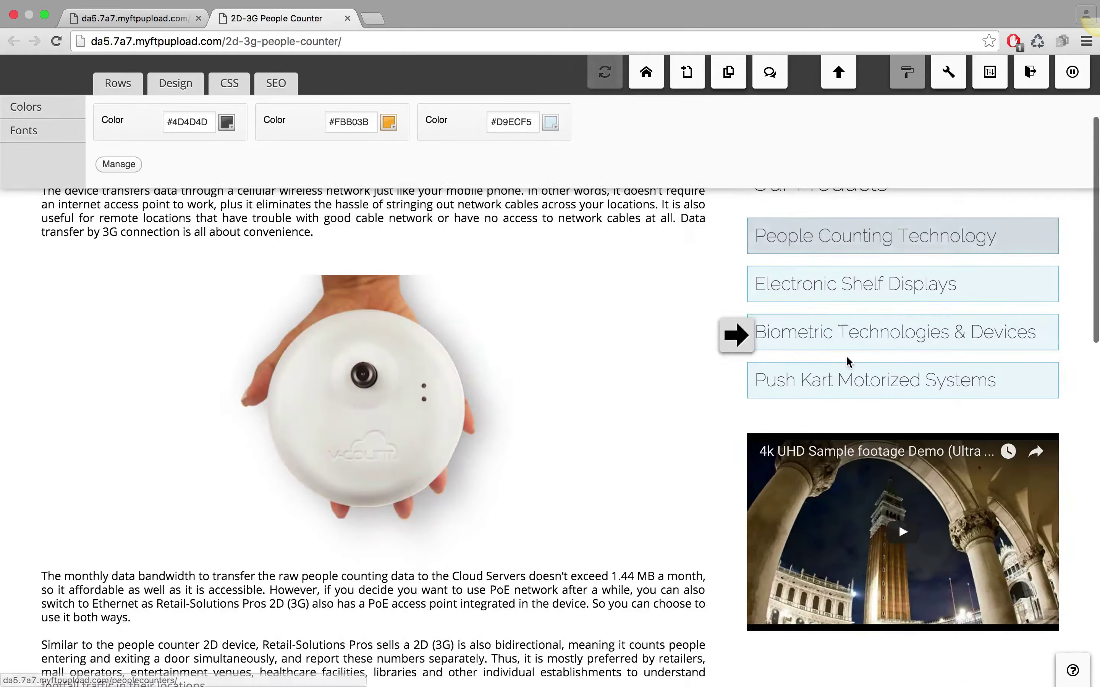
mouse_move(851, 456)
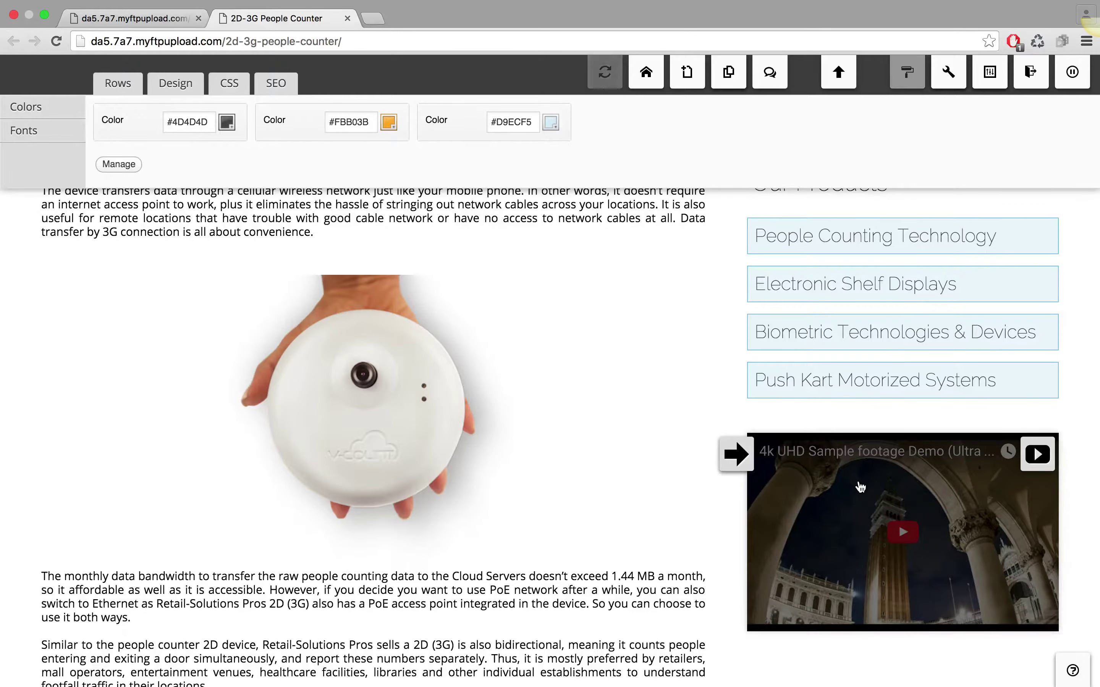
scroll(860, 487, up, 4)
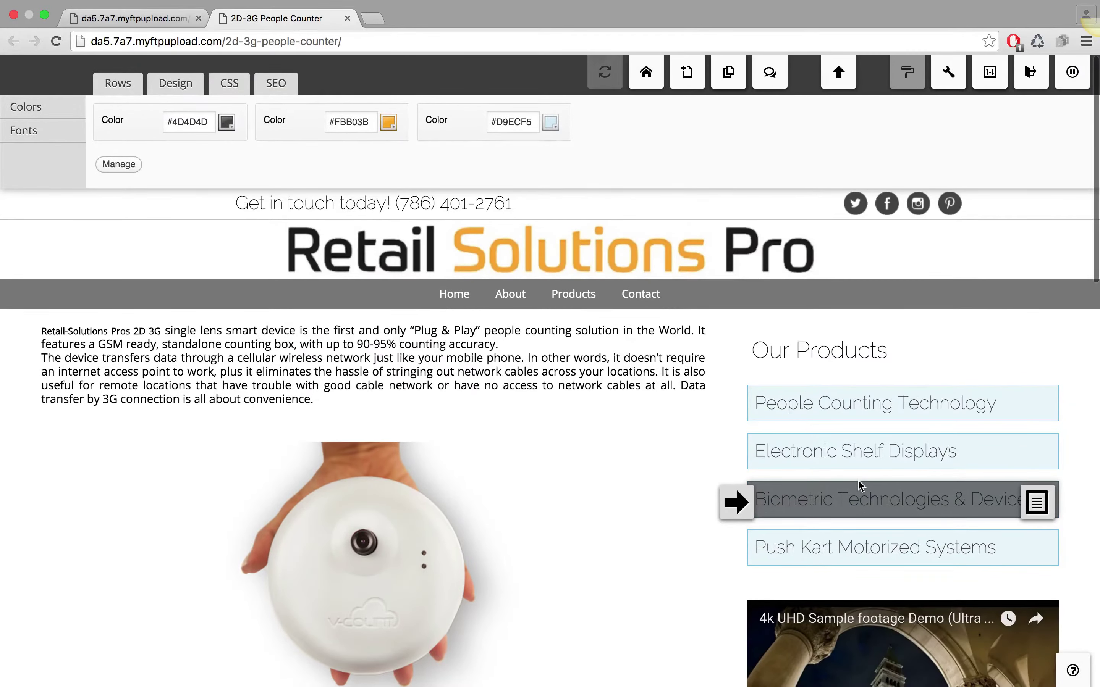